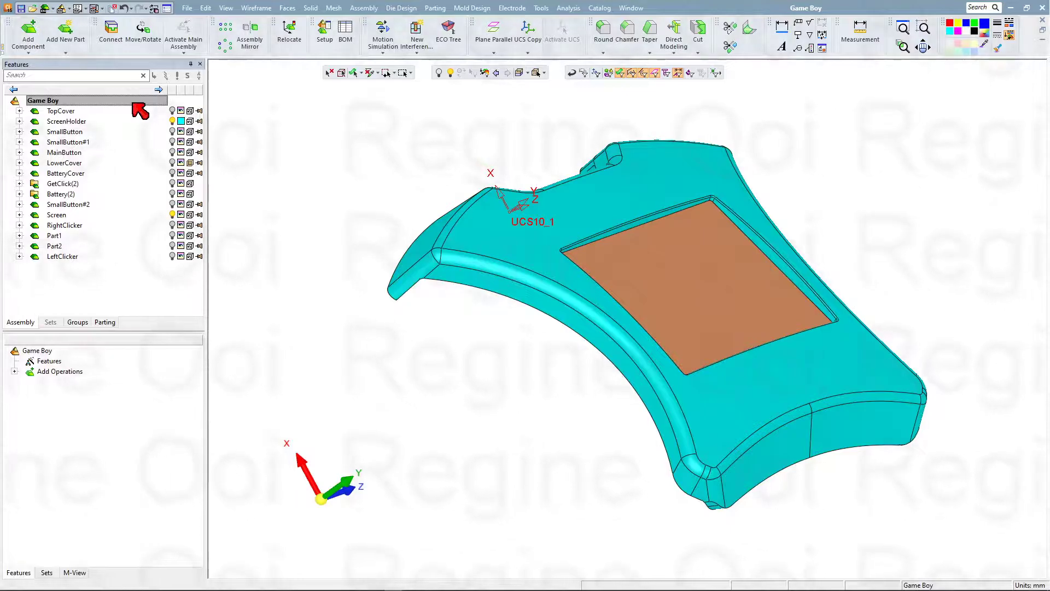
# Show all components of the Game Boy assembly, and hide TopCover to expose the interior
pyautogui.rightClick(137, 104)
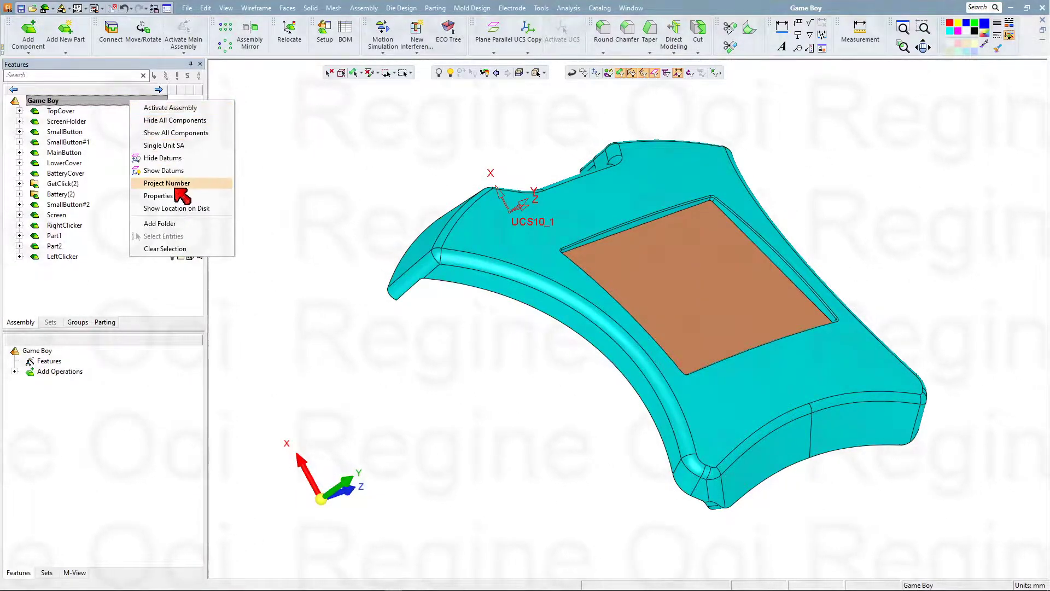
pyautogui.click(197, 109)
pyautogui.rightClick(146, 103)
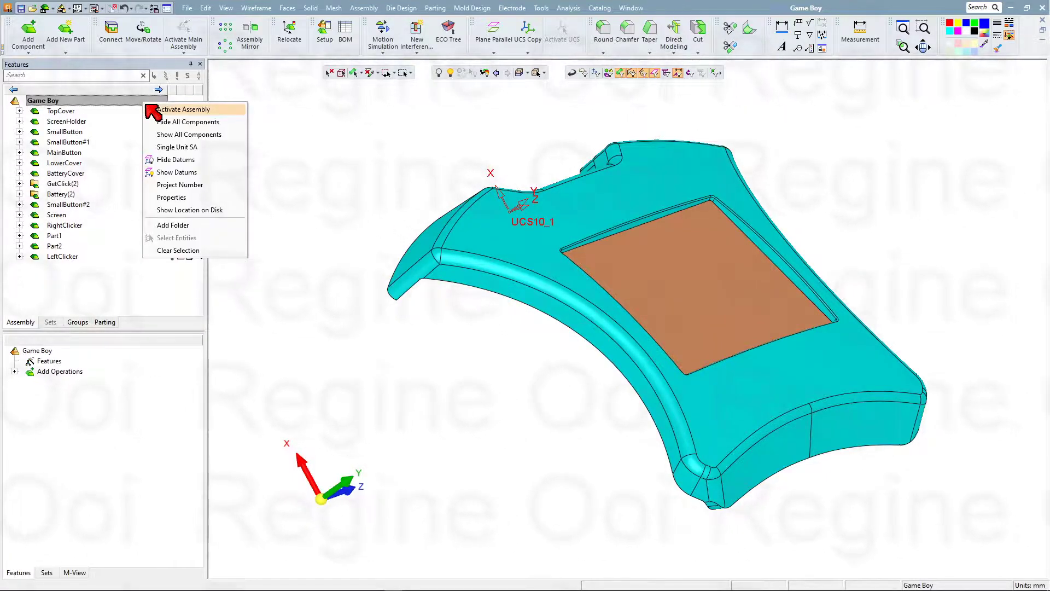
pyautogui.click(212, 136)
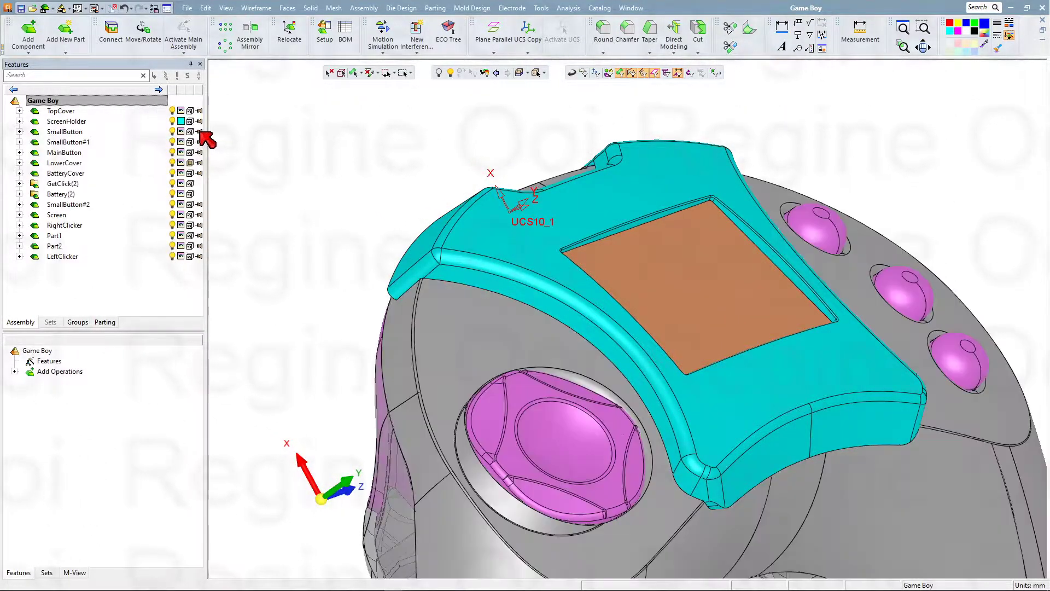
pyautogui.click(173, 112)
pyautogui.moveTo(433, 241); pyautogui.dragTo(454, 279, button='middle')
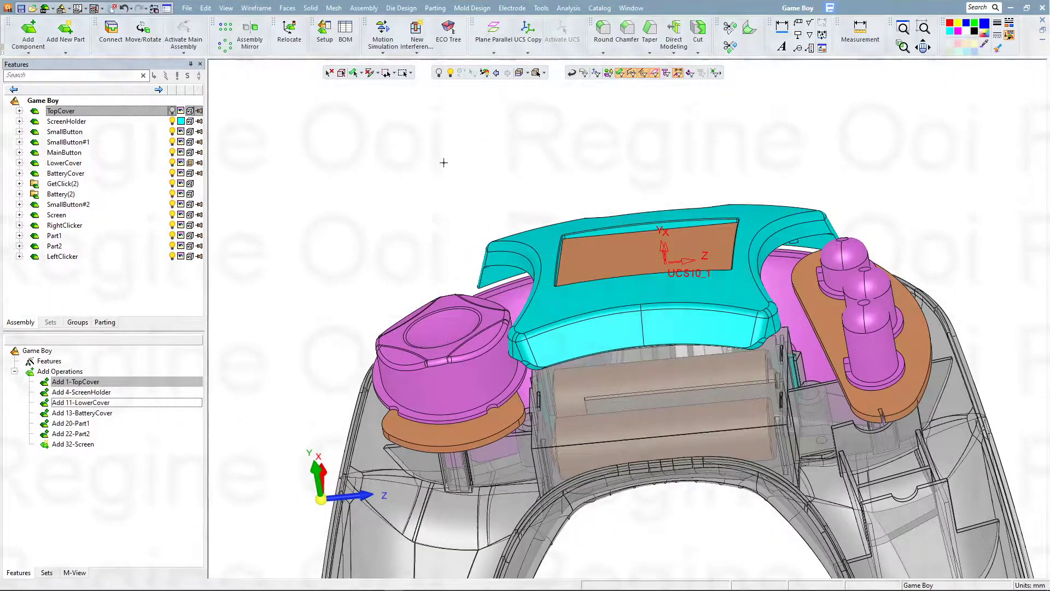
# Add Motor.elt to the assembly using Place by Pick, positioning it in empty space beside the controller's right grip
pyautogui.click(363, 8)
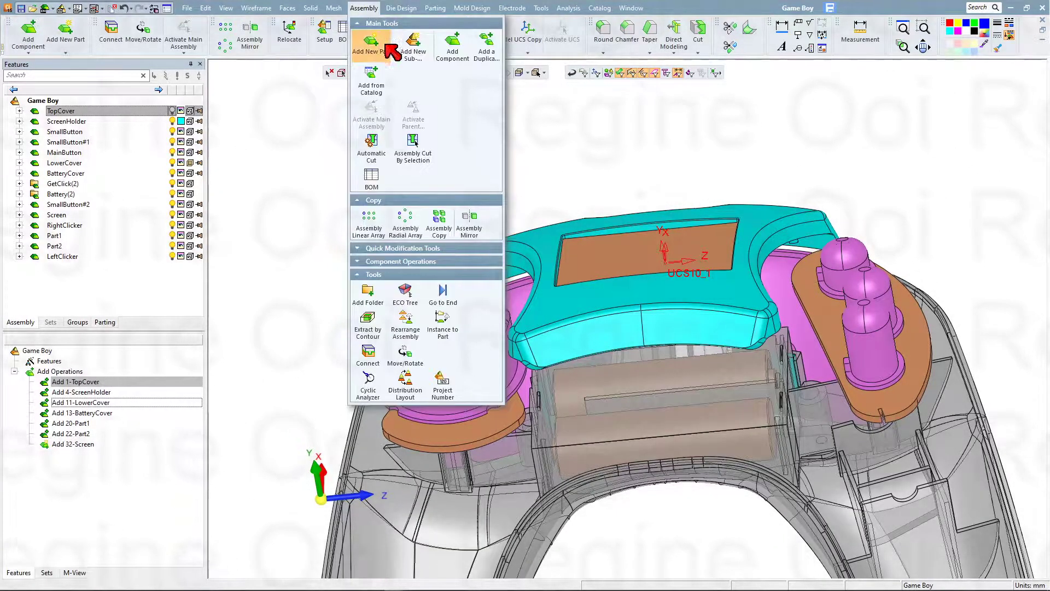
pyautogui.click(451, 46)
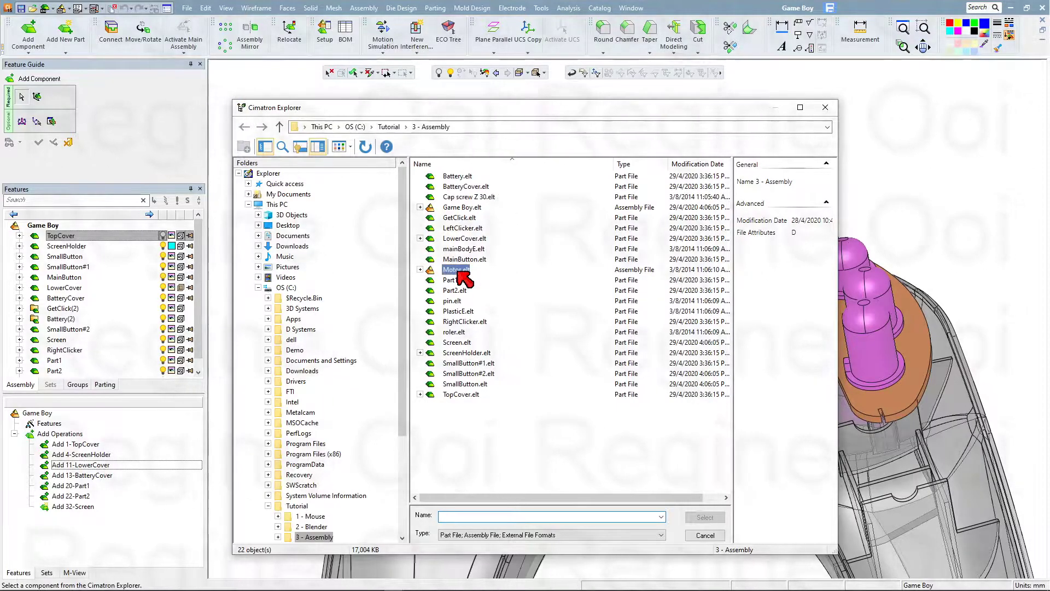
pyautogui.doubleClick(457, 269)
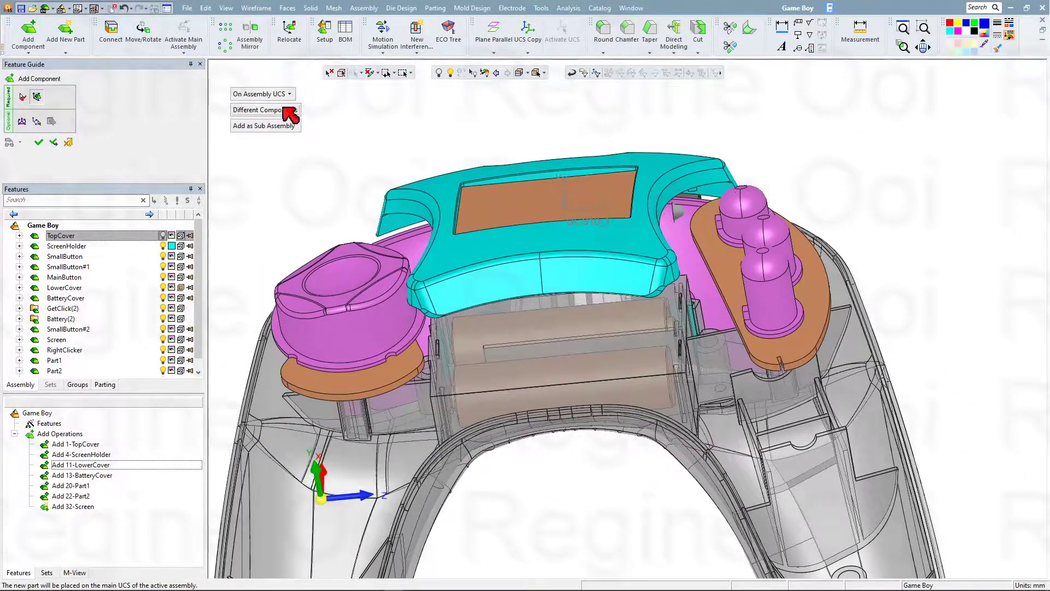
pyautogui.click(288, 94)
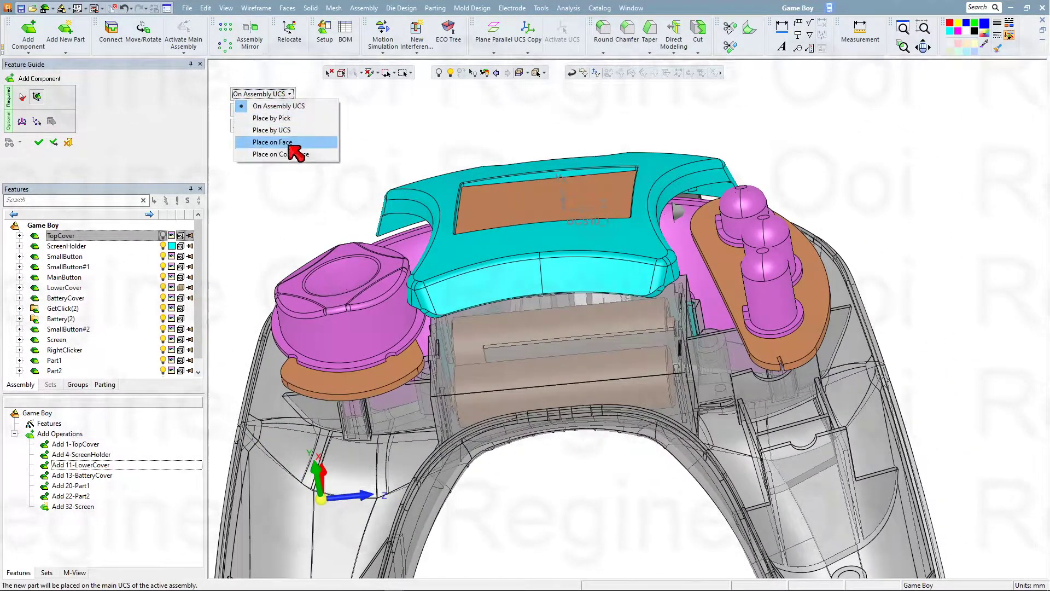
pyautogui.click(300, 120)
pyautogui.moveTo(672, 371); pyautogui.dragTo(527, 318, button='middle')
pyautogui.scroll(-4, 671, 298)
pyautogui.click(683, 283)
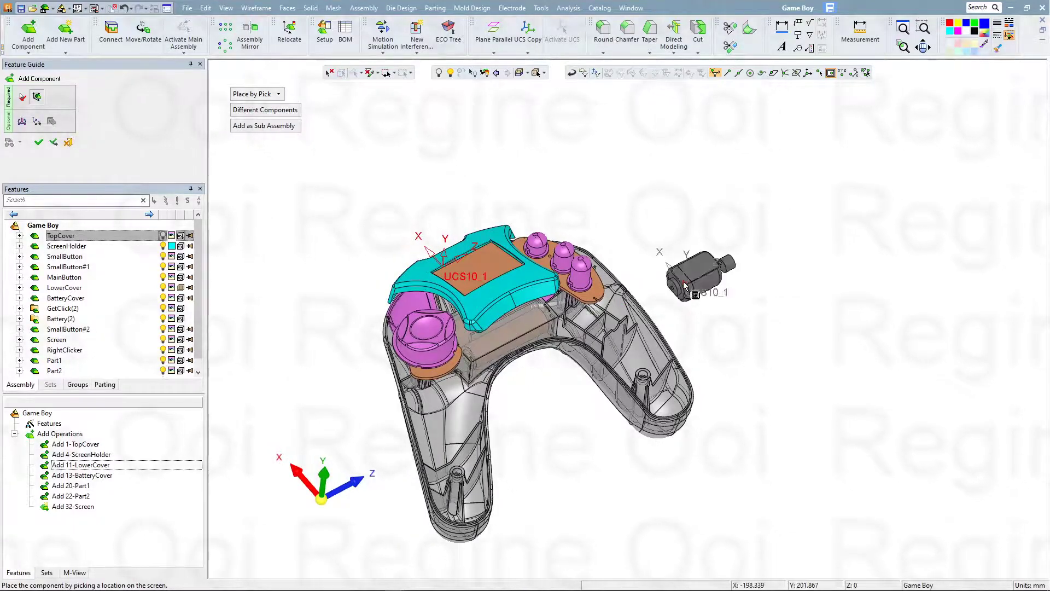
pyautogui.click(38, 143)
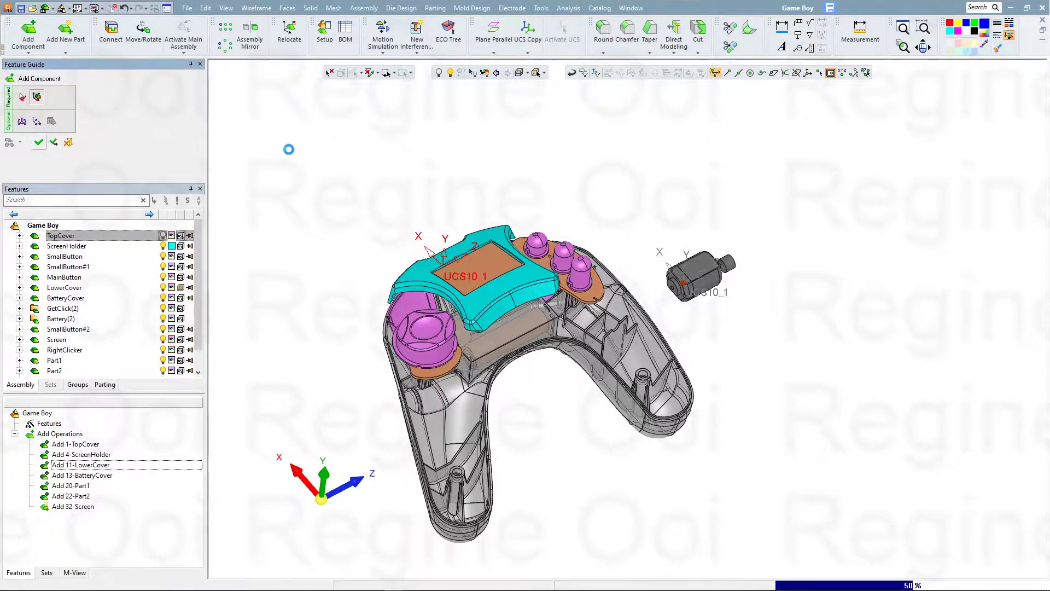
# Connect the motor concentrically, matching its circular shaft-end boss to the arc cutout in the LowerCover rib
pyautogui.click(364, 8)
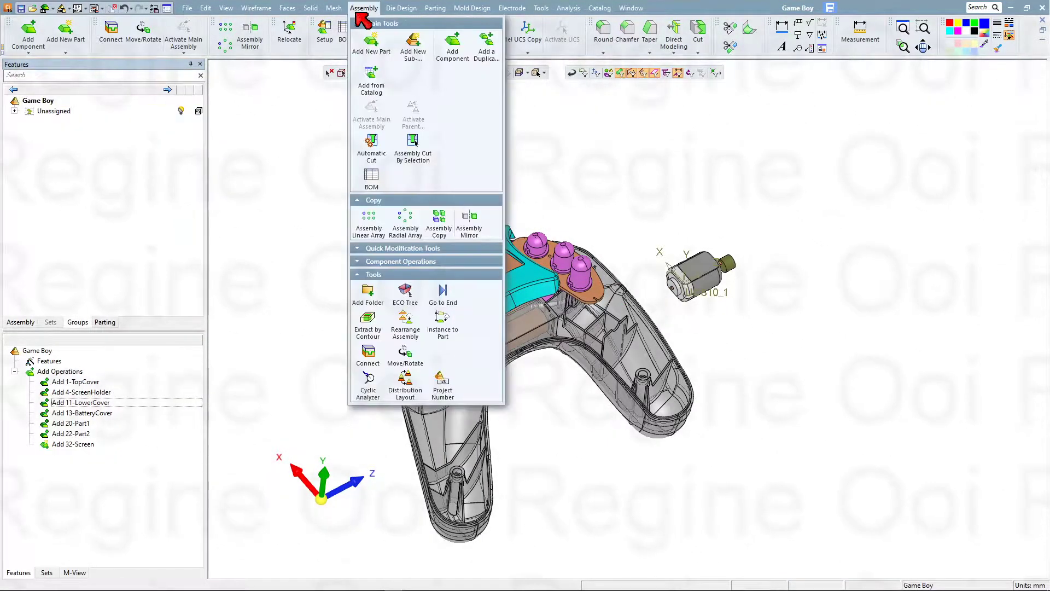
pyautogui.click(368, 355)
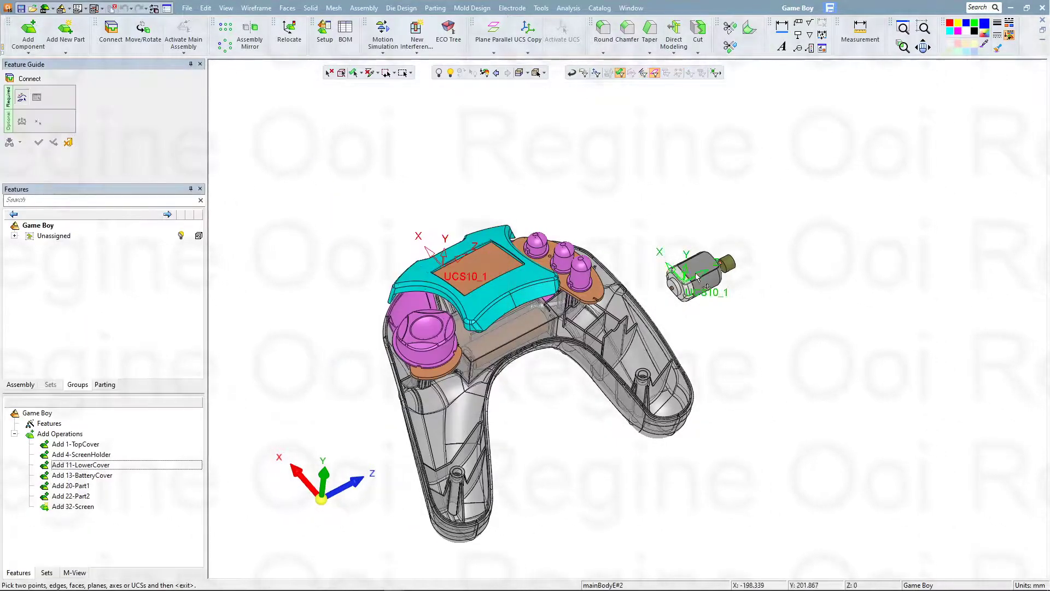
pyautogui.scroll(5, 727, 276)
pyautogui.moveTo(726, 276)
pyautogui.keyDown('ctrl'); pyautogui.mouseDown()
pyautogui.moveTo(721, 287)
pyautogui.moveTo(710, 281)
pyautogui.mouseUp(); pyautogui.keyUp('ctrl')
pyautogui.click(731, 262)
pyautogui.click(777, 387)
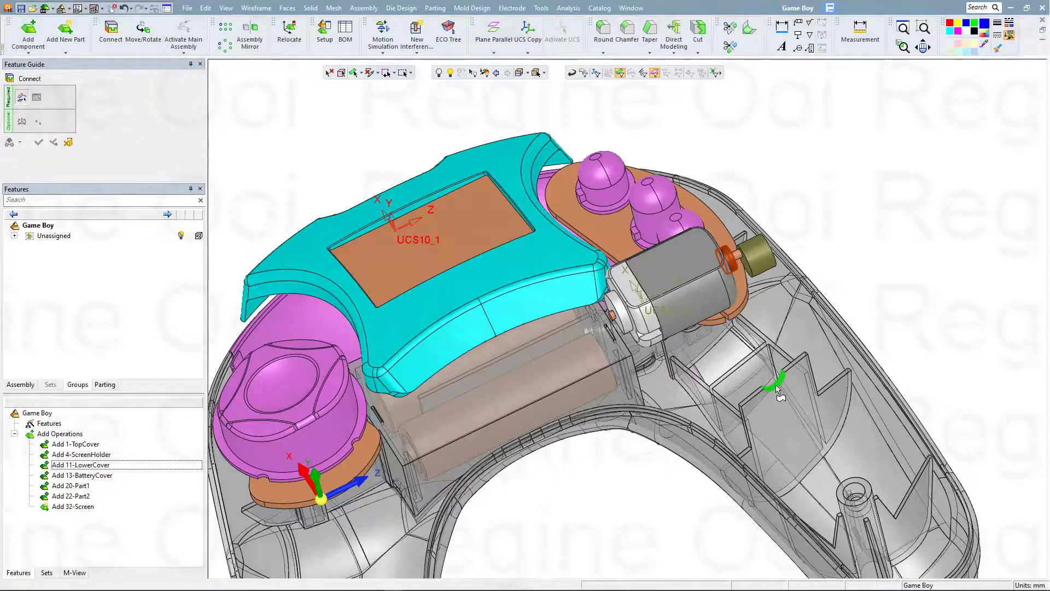
pyautogui.scroll(-5, 628, 305)
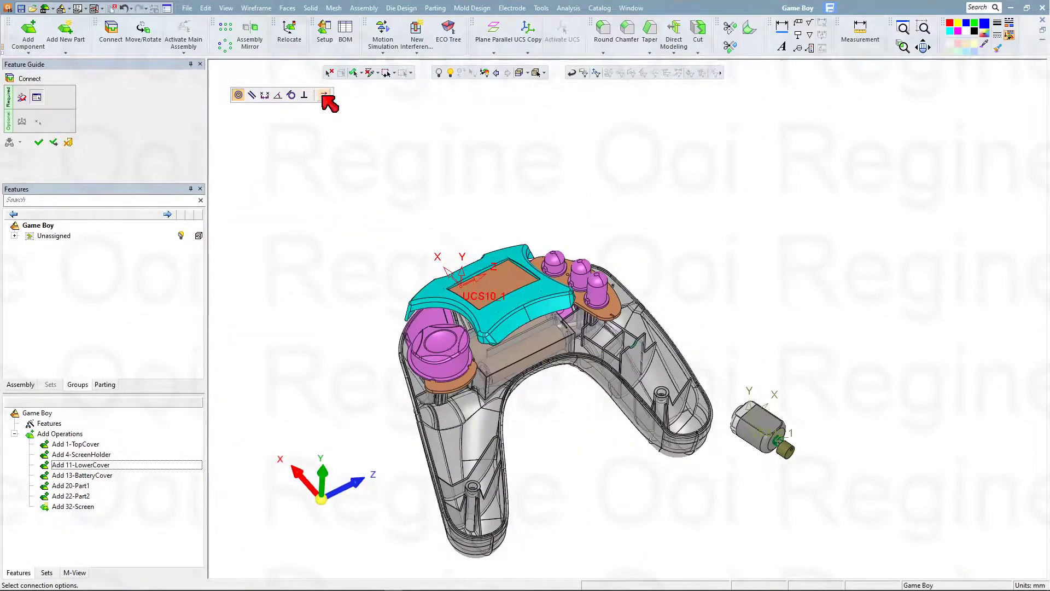
pyautogui.click(55, 142)
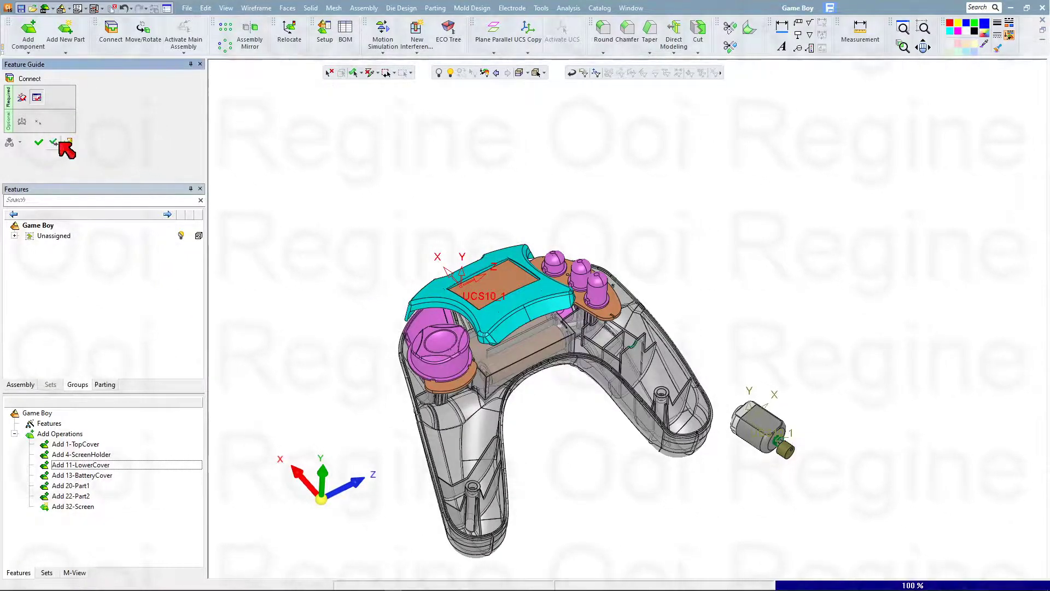
# Connect the motor's flat shaft-end face to the flat face of the LowerCover rib so it seats inside the grip
pyautogui.scroll(3, 771, 449)
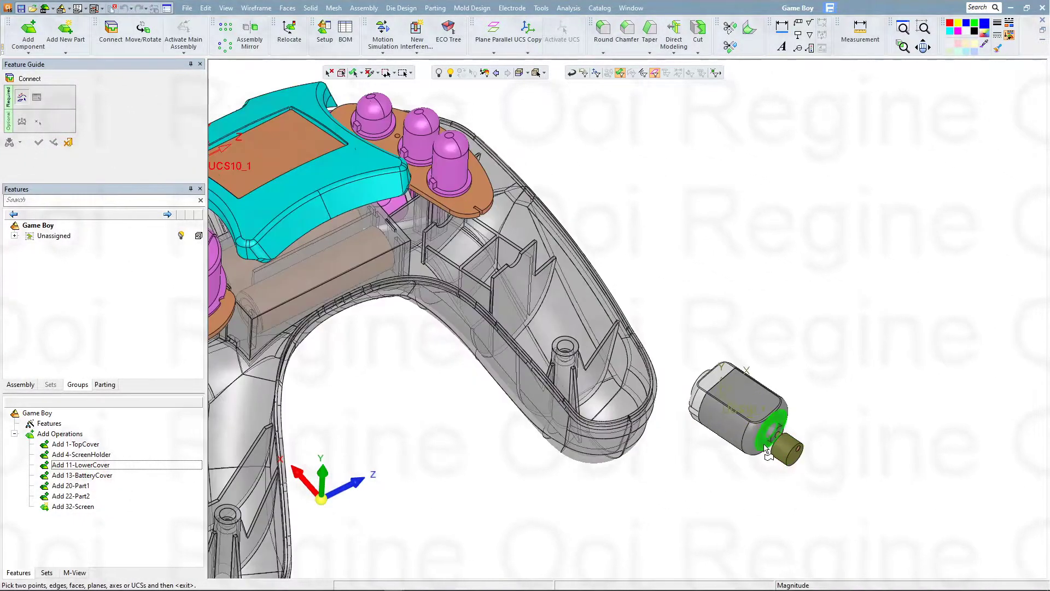
pyautogui.moveTo(505, 276); pyautogui.dragTo(462, 259, button='middle')
pyautogui.click(504, 289)
pyautogui.middleClick(504, 288)
pyautogui.scroll(5, 462, 258)
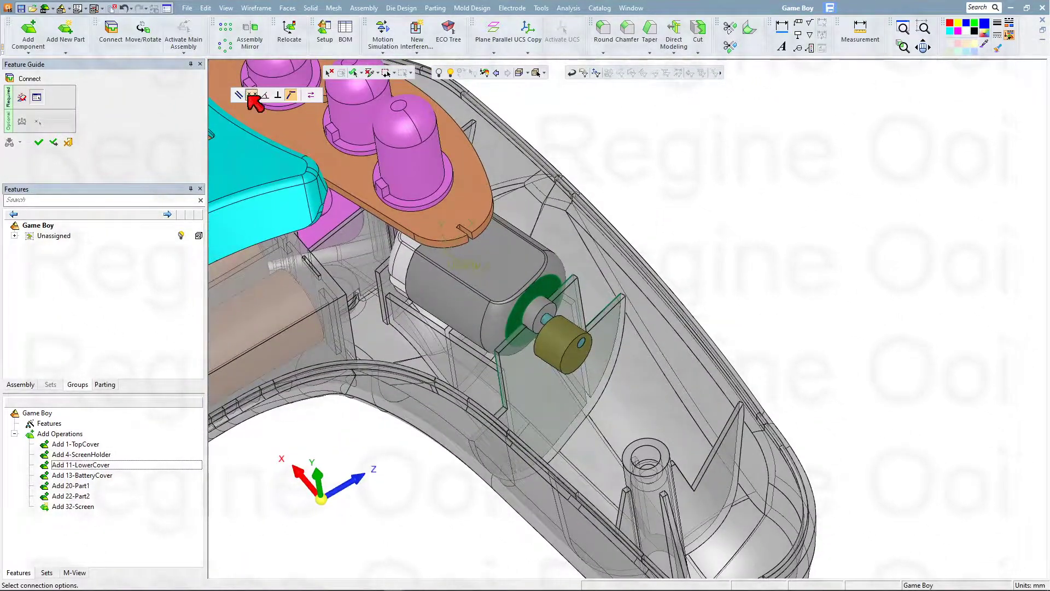
pyautogui.click(249, 95)
pyautogui.press('Return')
pyautogui.moveTo(465, 254); pyautogui.dragTo(429, 335, button='middle')
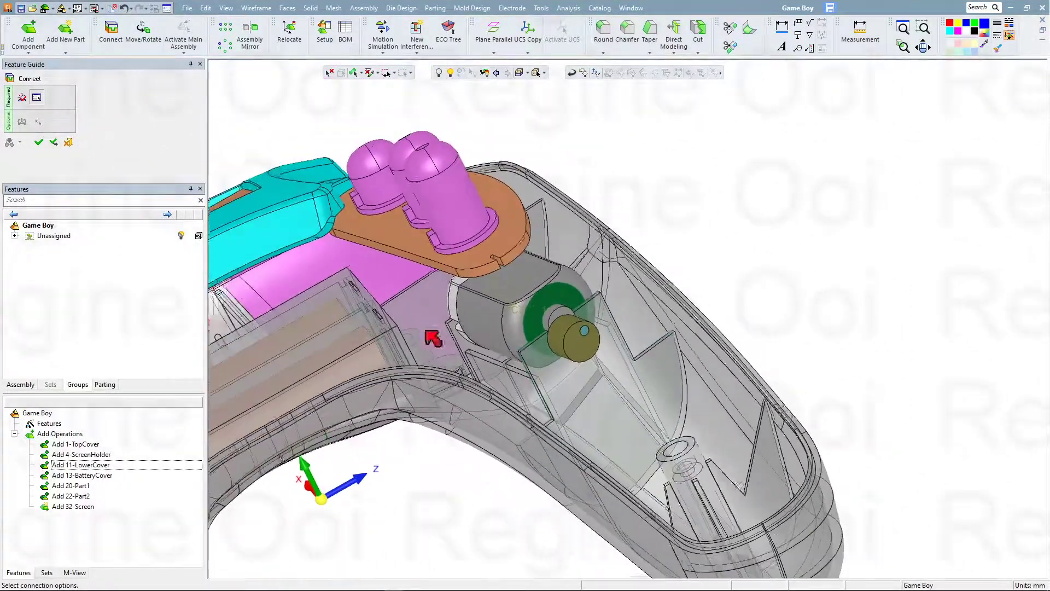
pyautogui.click(39, 143)
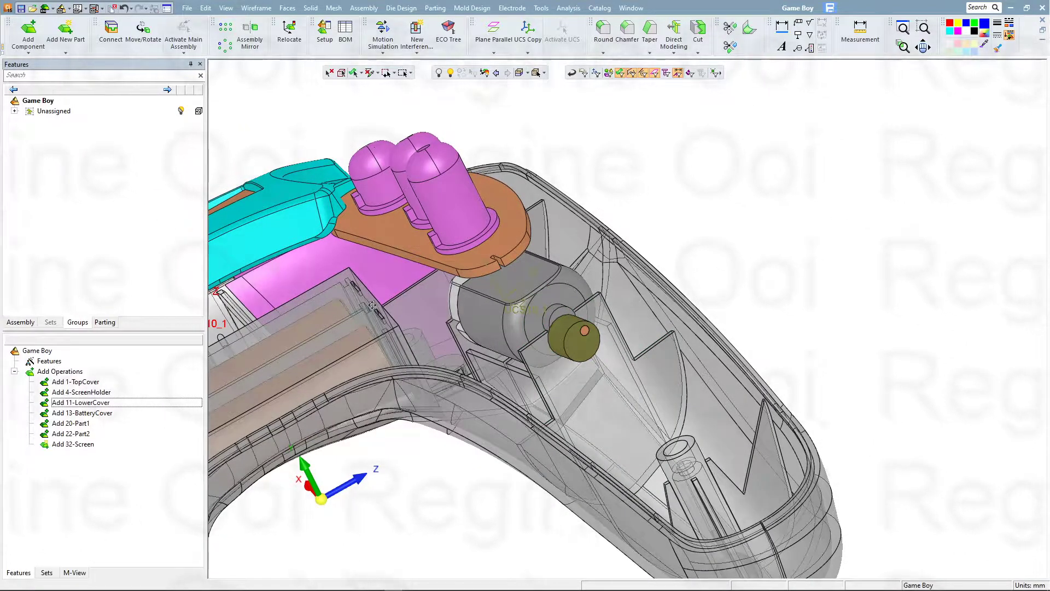
# Hide LowerCover and show TopCover in the assembly
pyautogui.keyDown('ctrl'); pyautogui.moveTo(349, 313); pyautogui.dragTo(499, 307, button='middle'); pyautogui.keyUp('ctrl')
pyautogui.keyDown('ctrl'); pyautogui.moveTo(499, 308); pyautogui.dragTo(497, 387, button='right'); pyautogui.keyUp('ctrl')
pyautogui.keyDown('ctrl'); pyautogui.moveTo(497, 386); pyautogui.dragTo(512, 334, button='middle'); pyautogui.keyUp('ctrl')
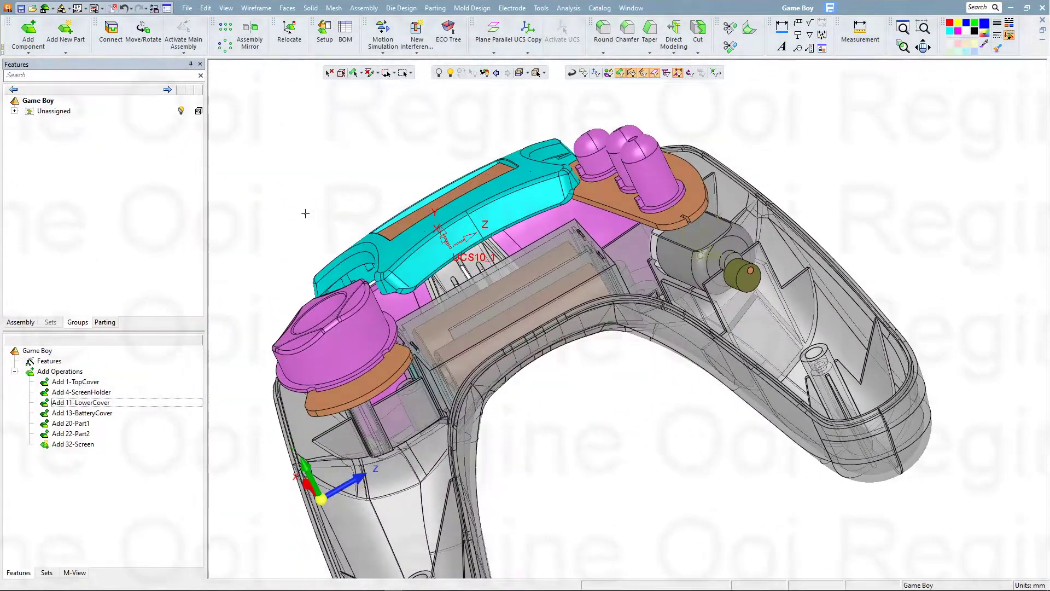
pyautogui.click(23, 323)
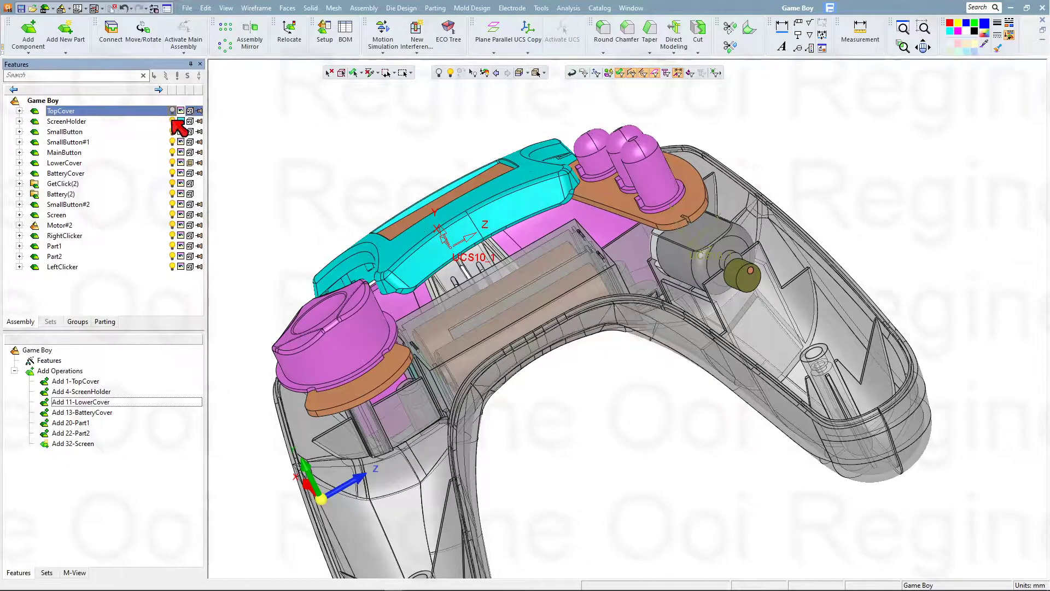
pyautogui.click(173, 163)
pyautogui.click(172, 111)
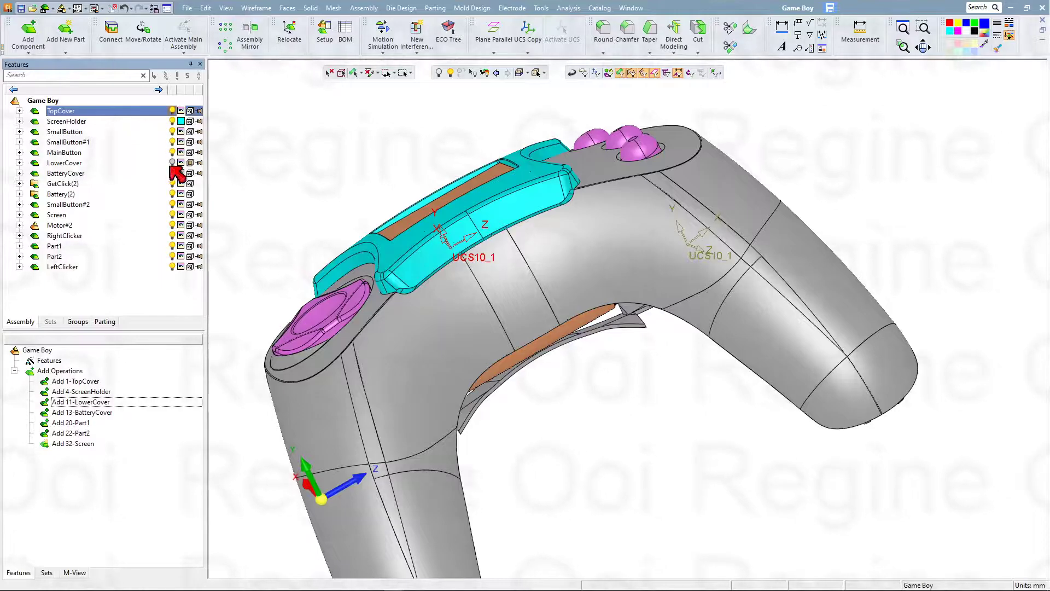
# Hide Part1 and Part2 in the assembly
pyautogui.click(172, 247)
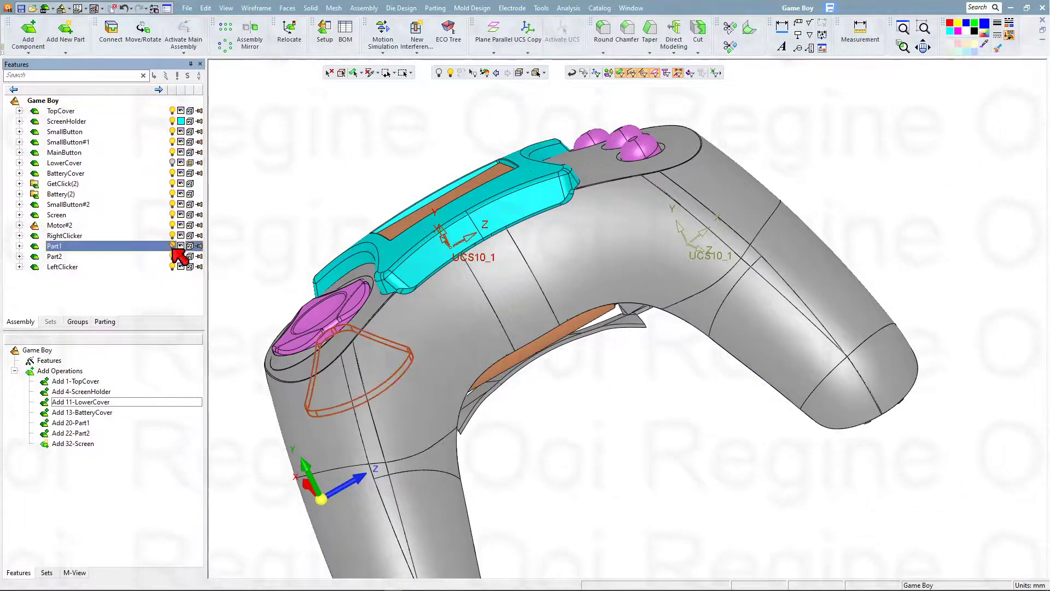
pyautogui.click(172, 254)
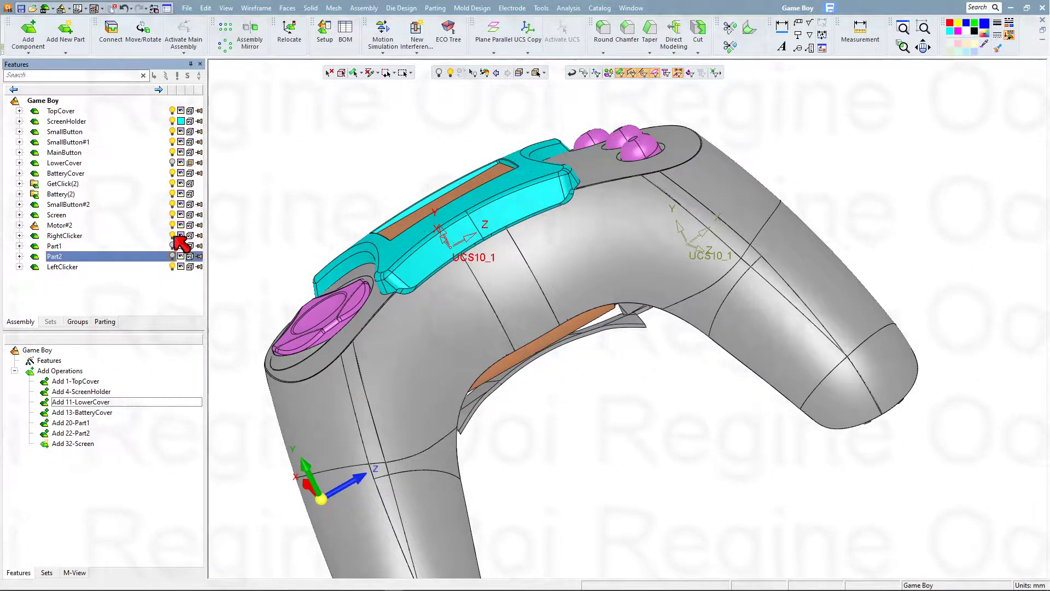
pyautogui.moveTo(501, 272); pyautogui.dragTo(327, 264, button='middle')
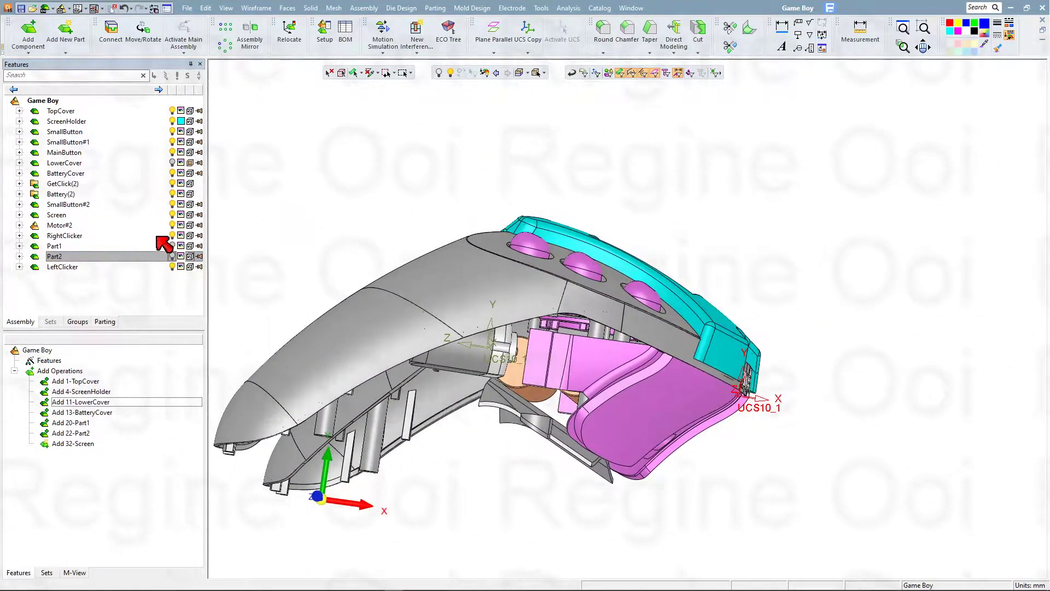
# Show Part1 and Part2 again and make both parts transparent
pyautogui.moveTo(568, 318); pyautogui.dragTo(492, 229, button='middle')
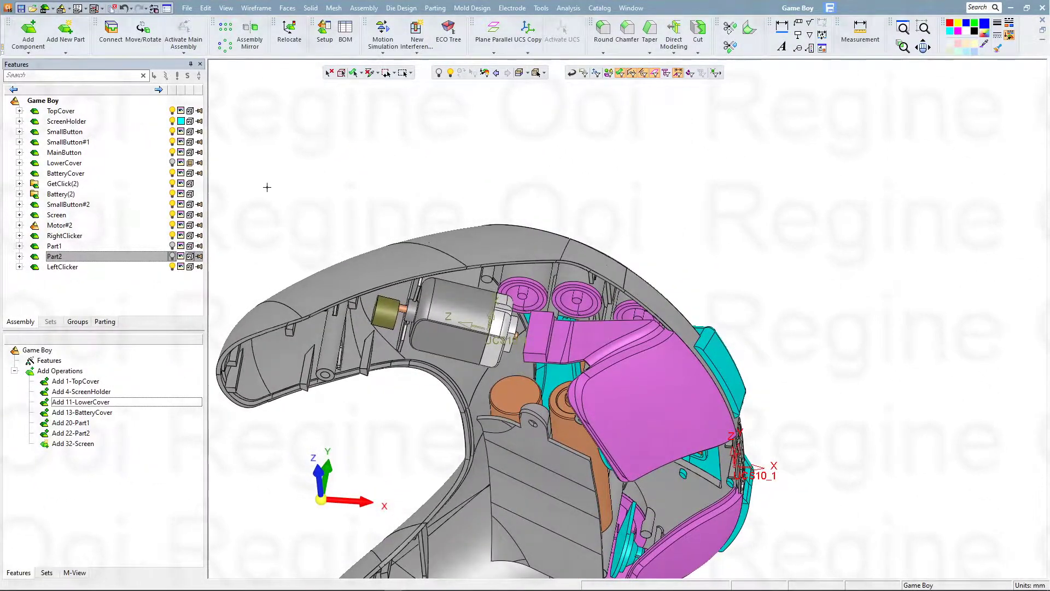
pyautogui.click(187, 246)
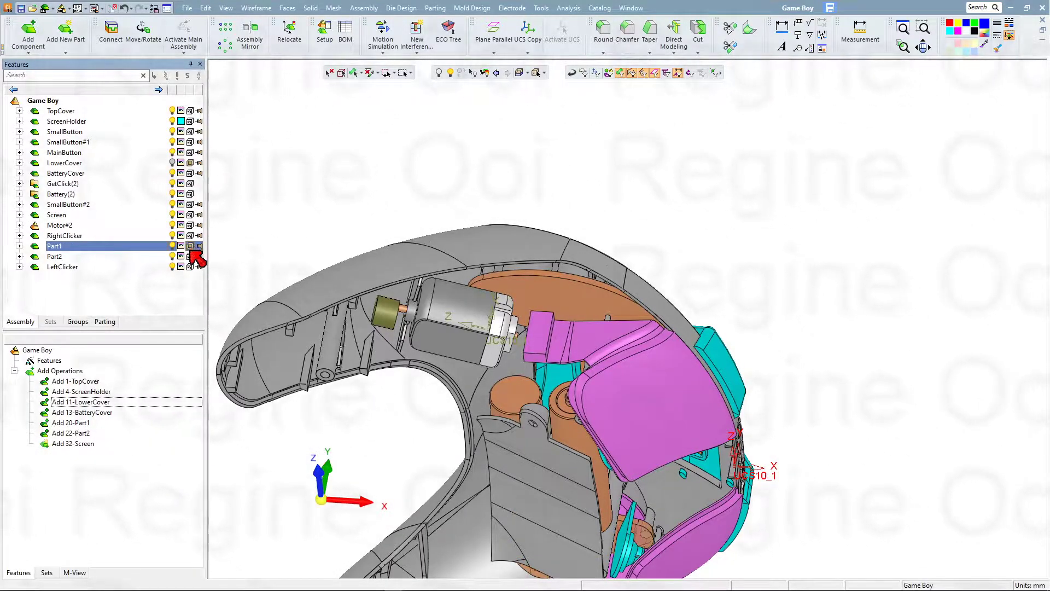
pyautogui.click(189, 256)
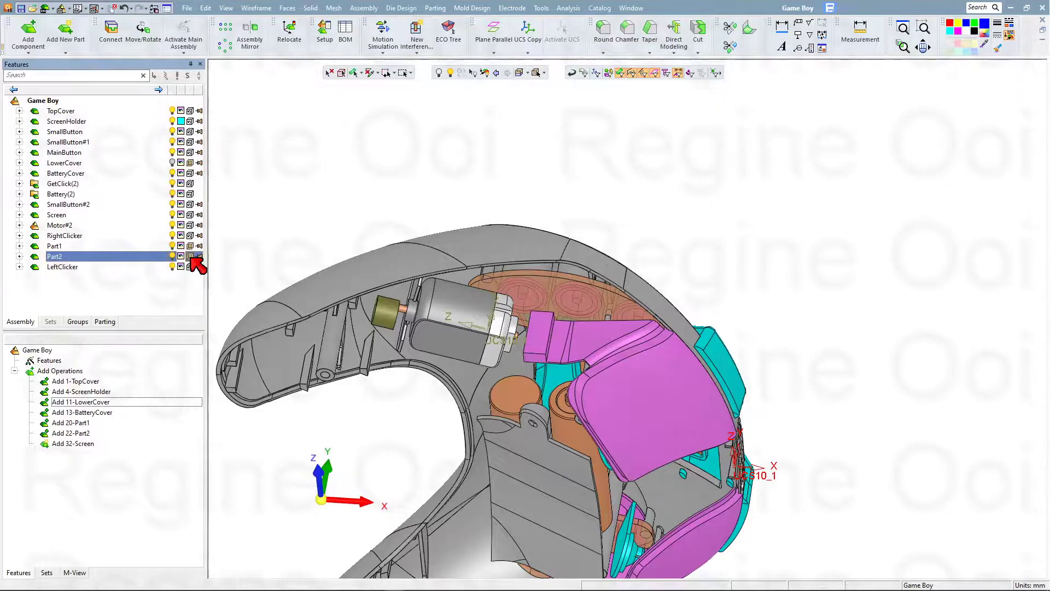
# Hide LeftClicker, RightClicker and Motor#2 to expose the screw posts on the underside of TopCover
pyautogui.click(173, 266)
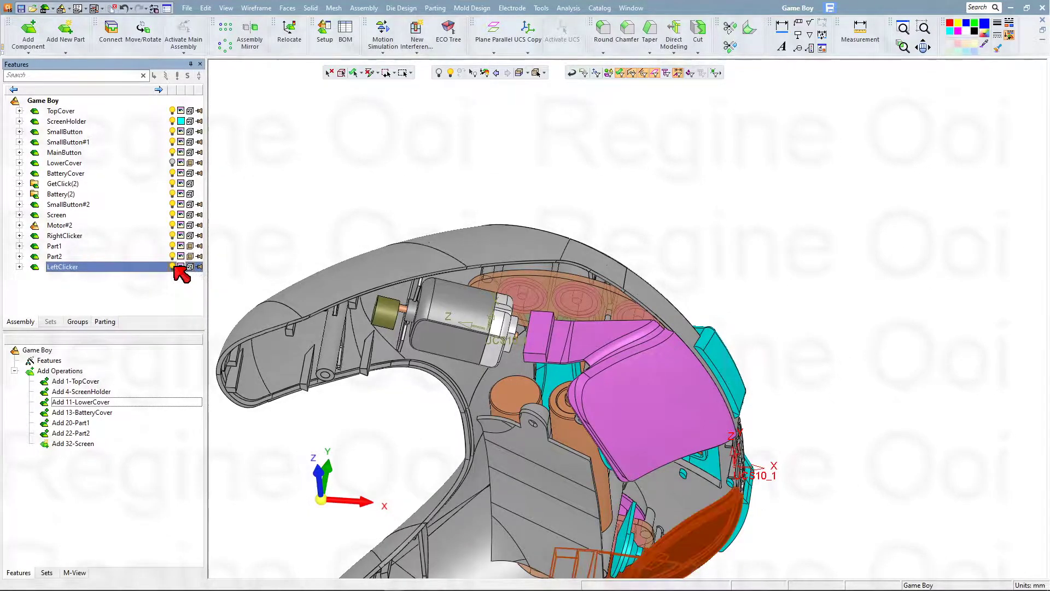
pyautogui.click(172, 236)
pyautogui.moveTo(531, 285); pyautogui.dragTo(506, 263, button='middle')
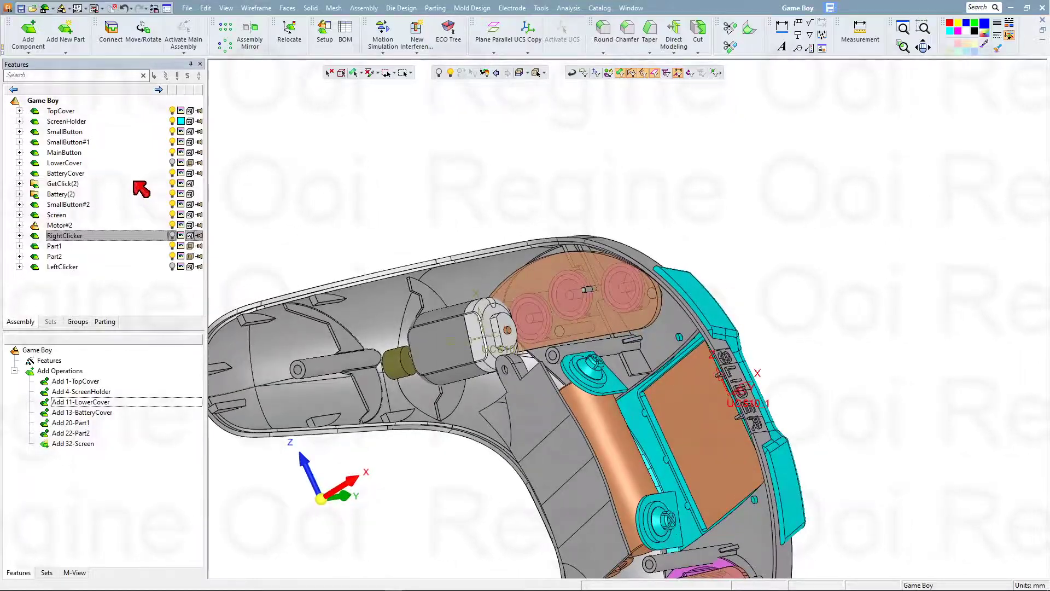
pyautogui.click(147, 225)
pyautogui.moveTo(542, 312); pyautogui.dragTo(214, 234, button='middle')
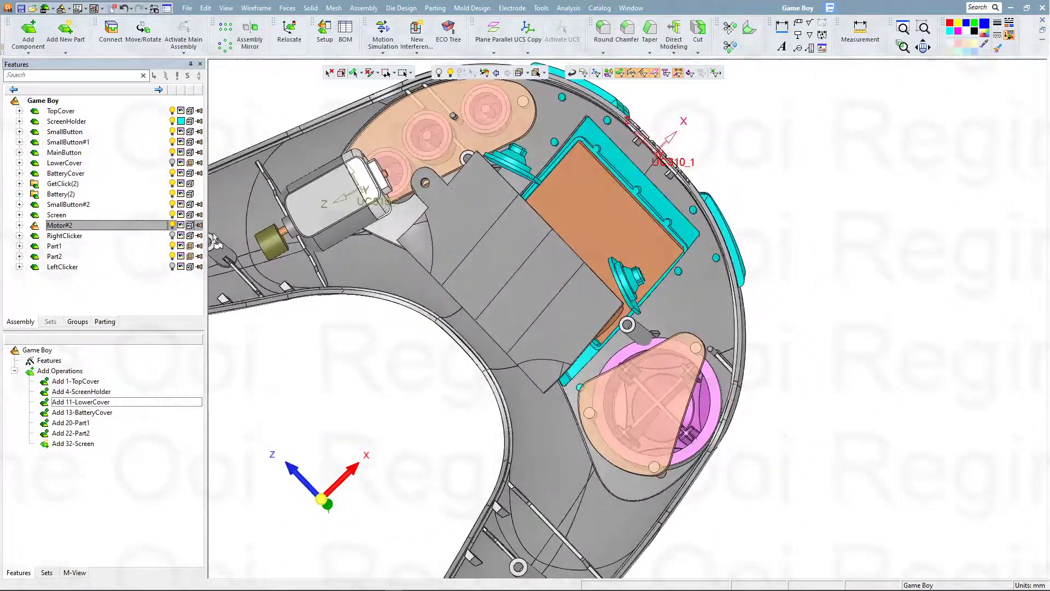
pyautogui.click(172, 225)
pyautogui.moveTo(620, 400); pyautogui.dragTo(581, 377, button='middle')
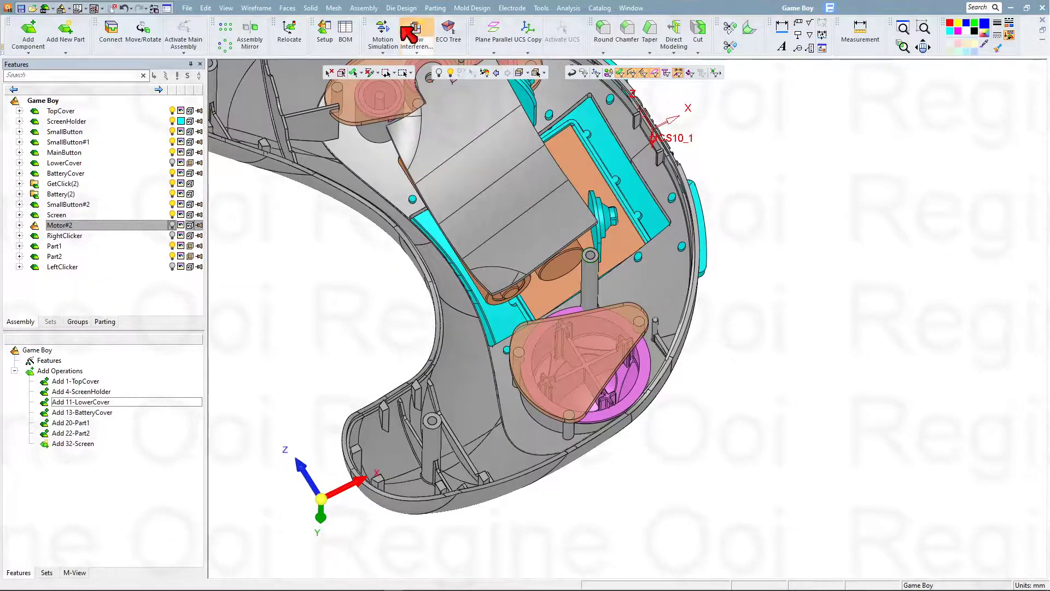
# Add Cap screw Z 30.elt as a component using Place on Face, with the triangular transparent plate as the placement face
pyautogui.click(372, 9)
pyautogui.click(449, 49)
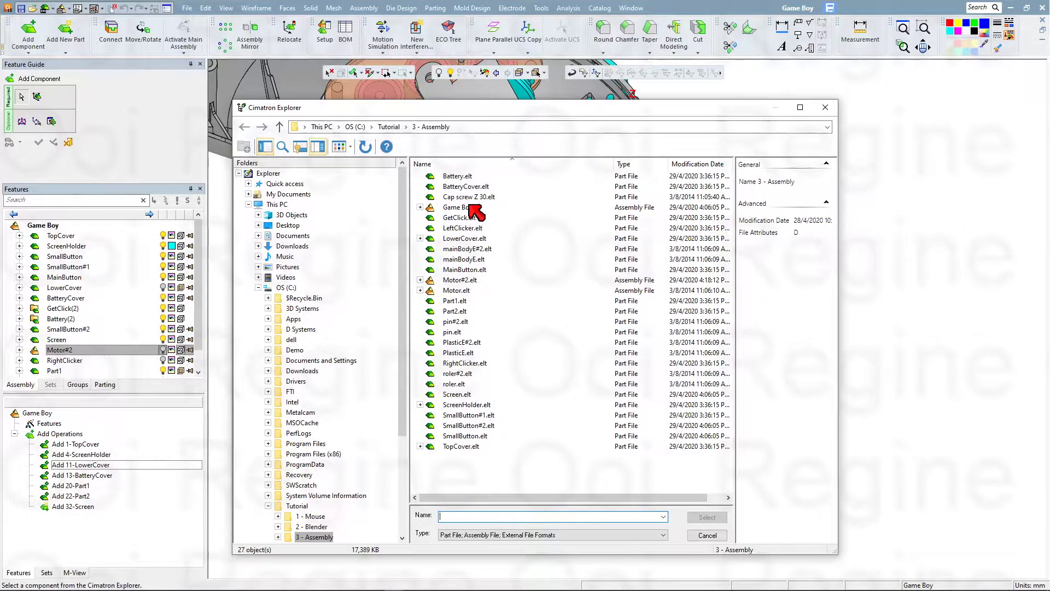
pyautogui.click(463, 197)
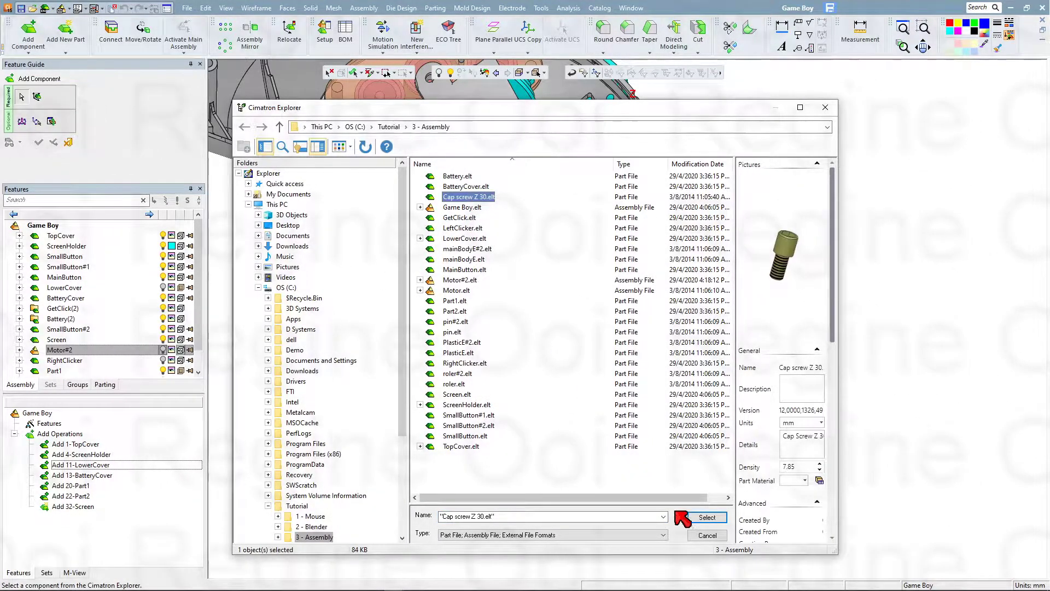
pyautogui.click(705, 516)
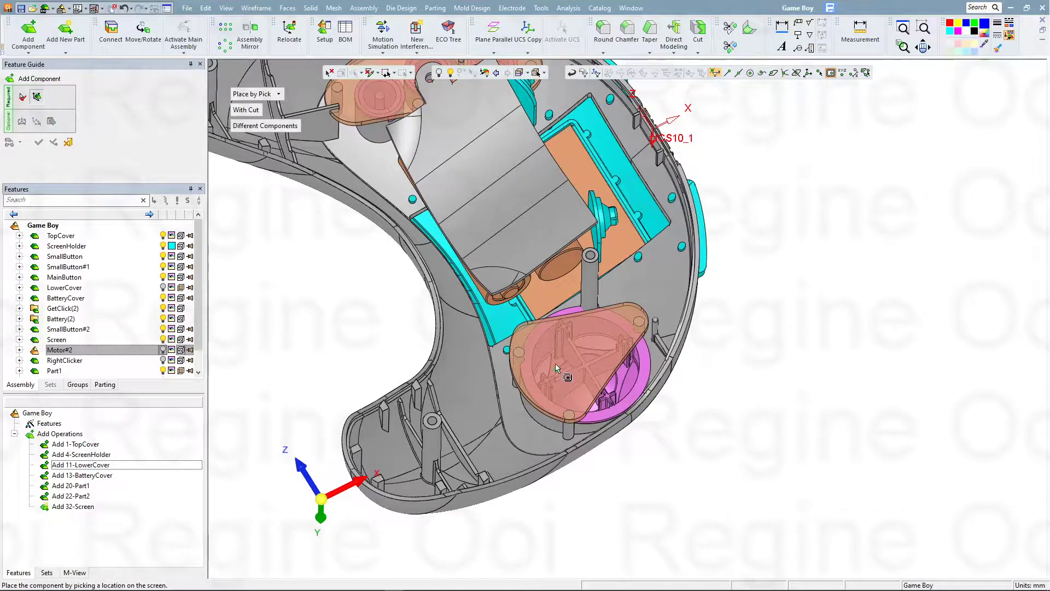
pyautogui.click(268, 94)
pyautogui.click(277, 141)
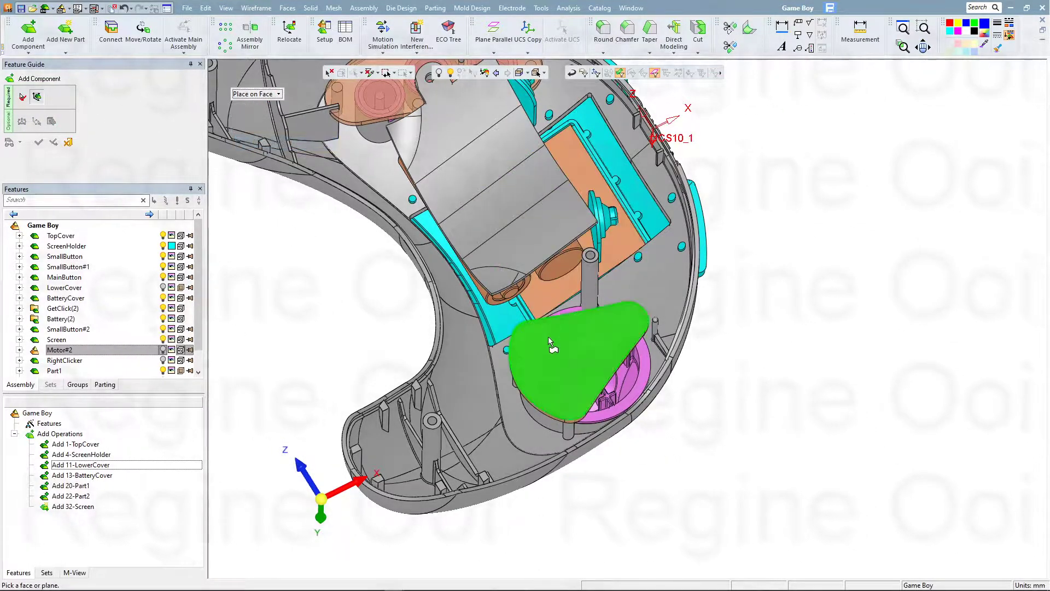
pyautogui.click(550, 361)
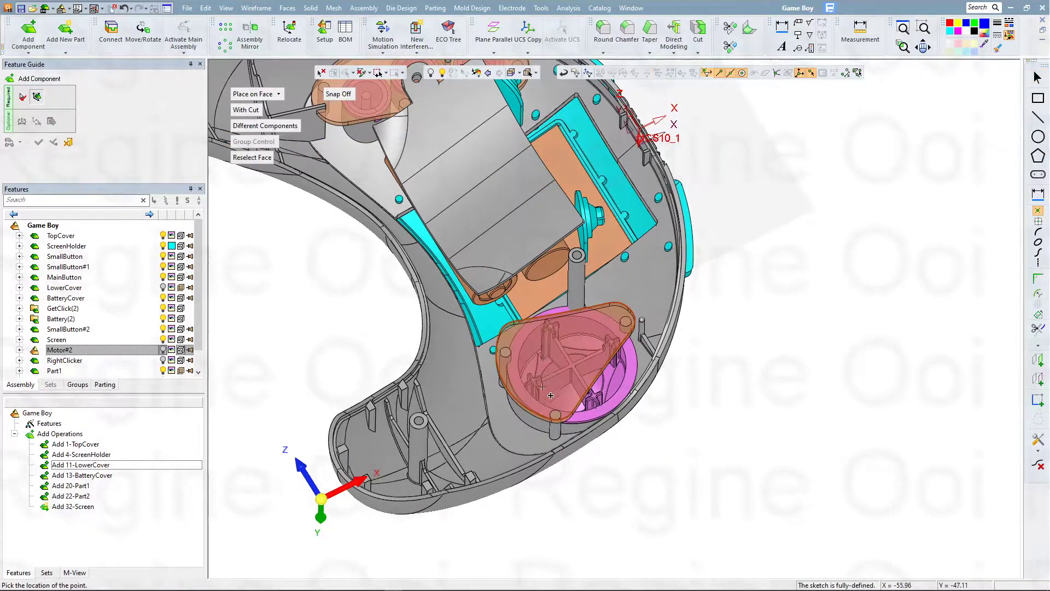
# Place three cap screws at the plate's three round screw posts by projecting their circle centres onto the placement sketch
pyautogui.scroll(5, 558, 334)
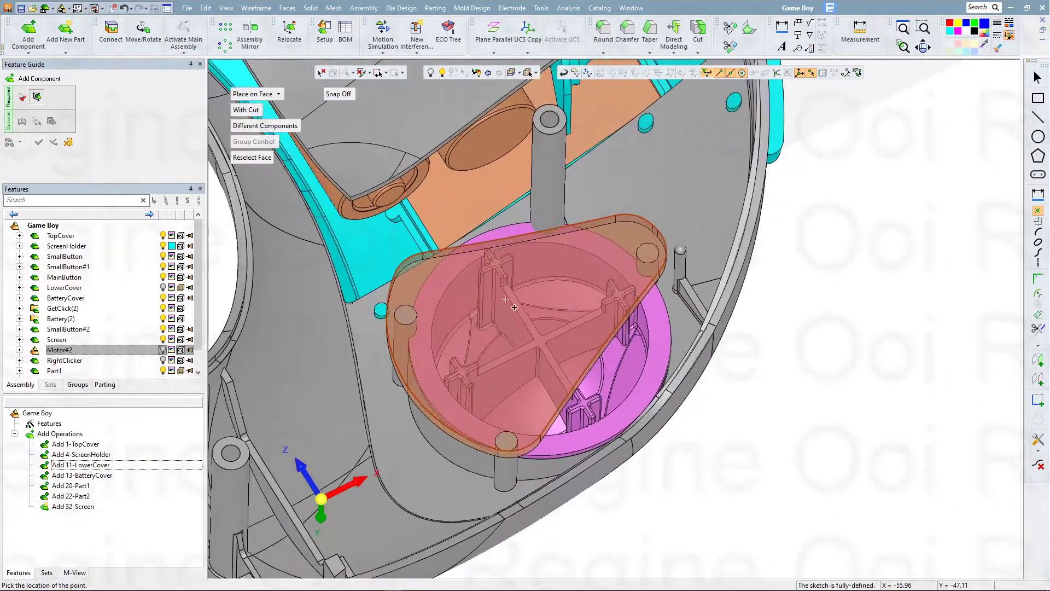
pyautogui.click(1035, 363)
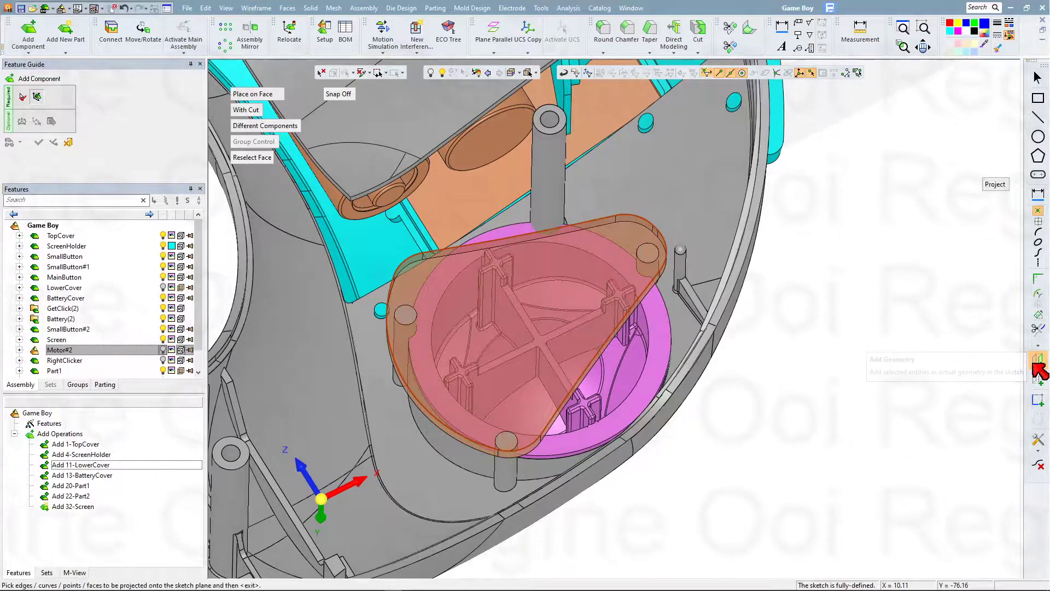
pyautogui.click(743, 73)
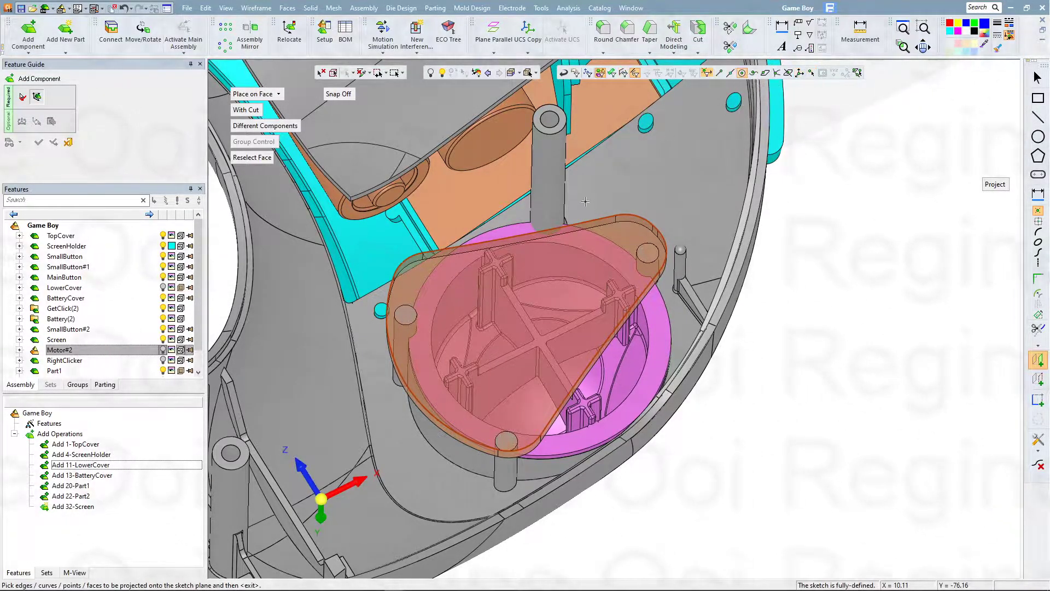
pyautogui.click(647, 253)
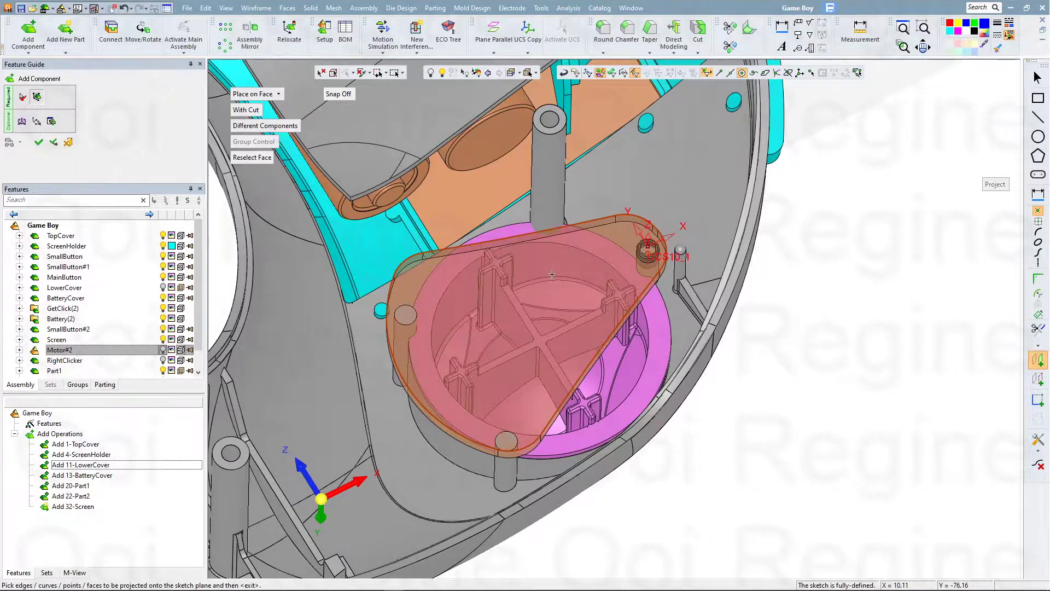
pyautogui.click(405, 307)
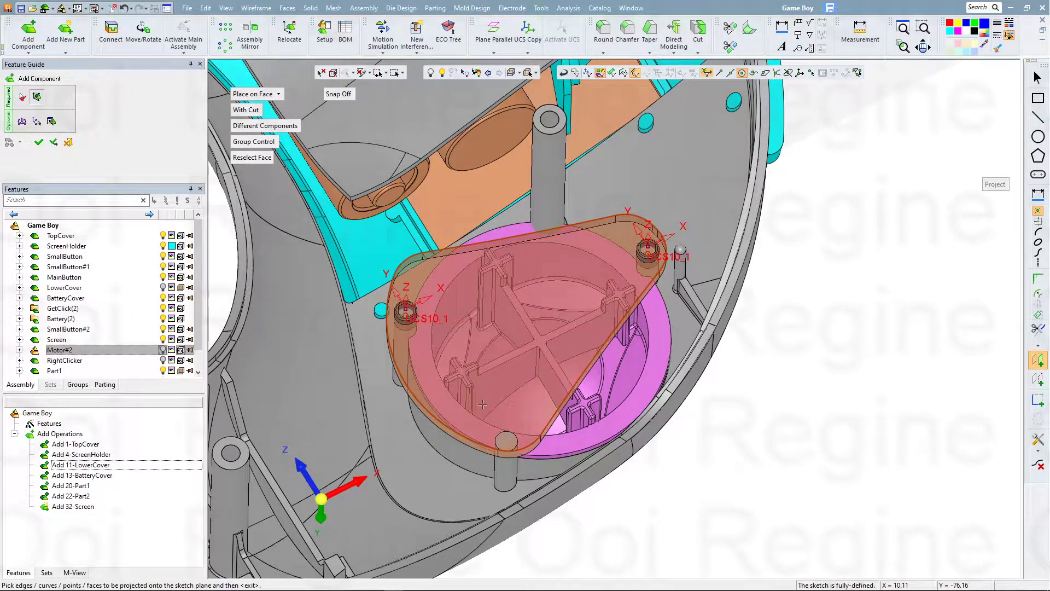
pyautogui.click(505, 442)
pyautogui.middleClick(444, 344)
pyautogui.keyDown('ctrl'); pyautogui.moveTo(448, 351); pyautogui.dragTo(411, 328); pyautogui.keyUp('ctrl')
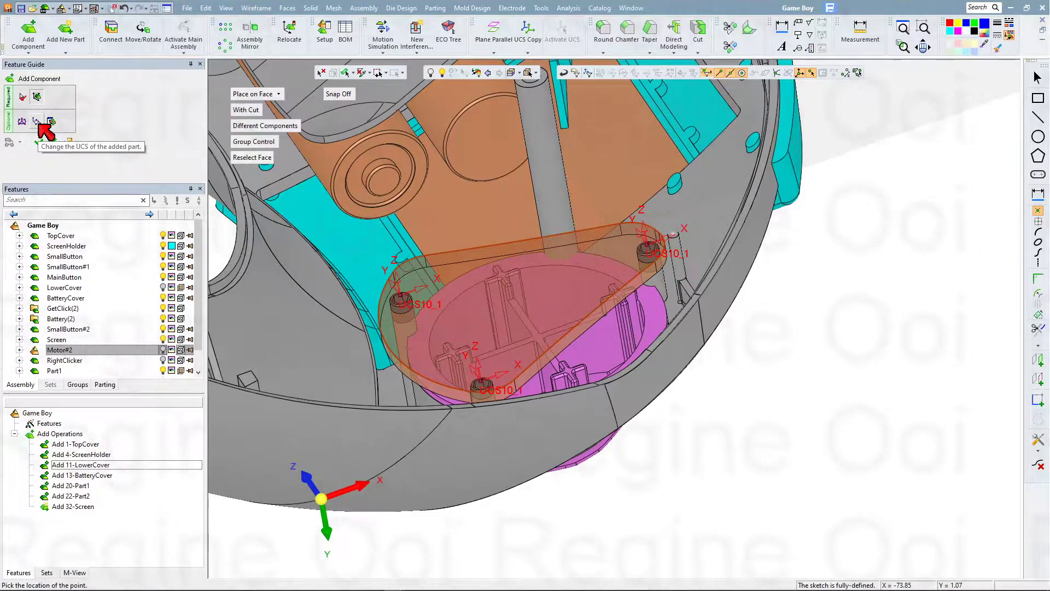
# Change the added cap screws' reference UCS to UCS38 and return to component placement
pyautogui.click(37, 121)
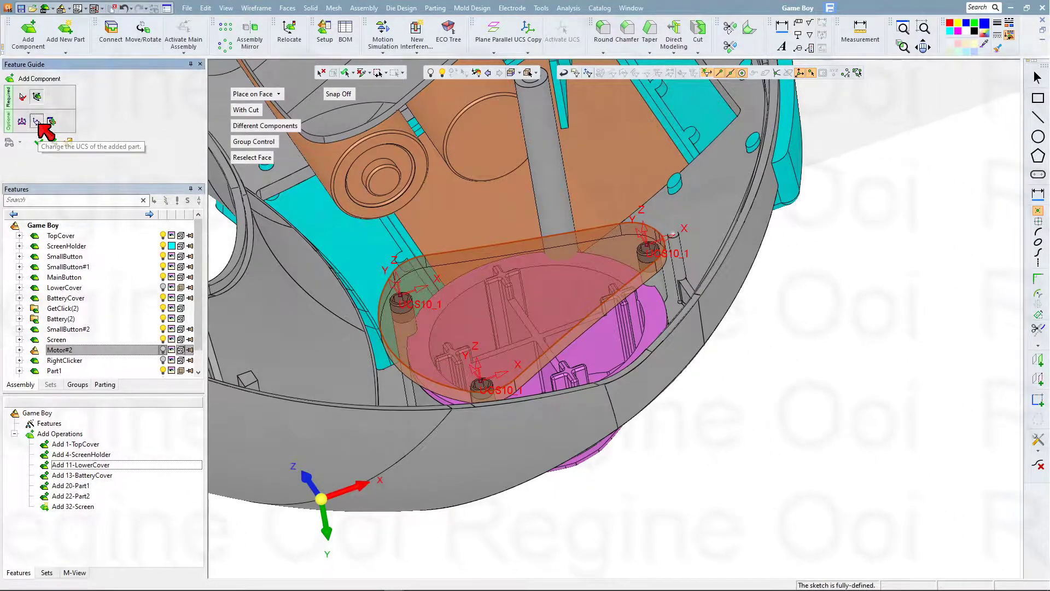
pyautogui.scroll(3, 431, 313)
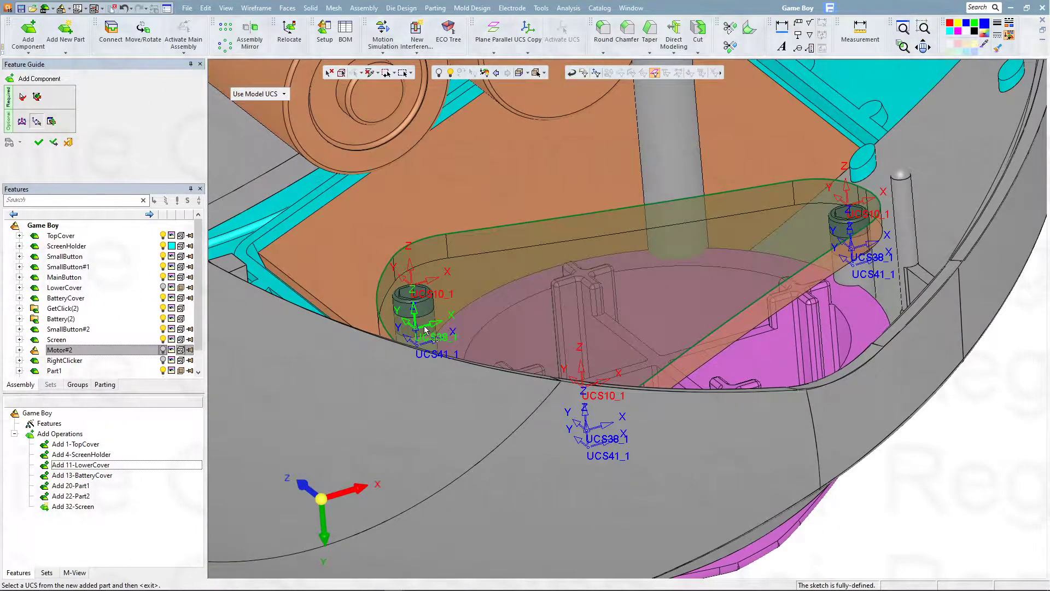
pyautogui.click(424, 330)
pyautogui.moveTo(424, 330)
pyautogui.mouseDown(button='middle')
pyautogui.moveTo(408, 323)
pyautogui.moveTo(405, 341)
pyautogui.moveTo(428, 325)
pyautogui.mouseUp(button='middle')
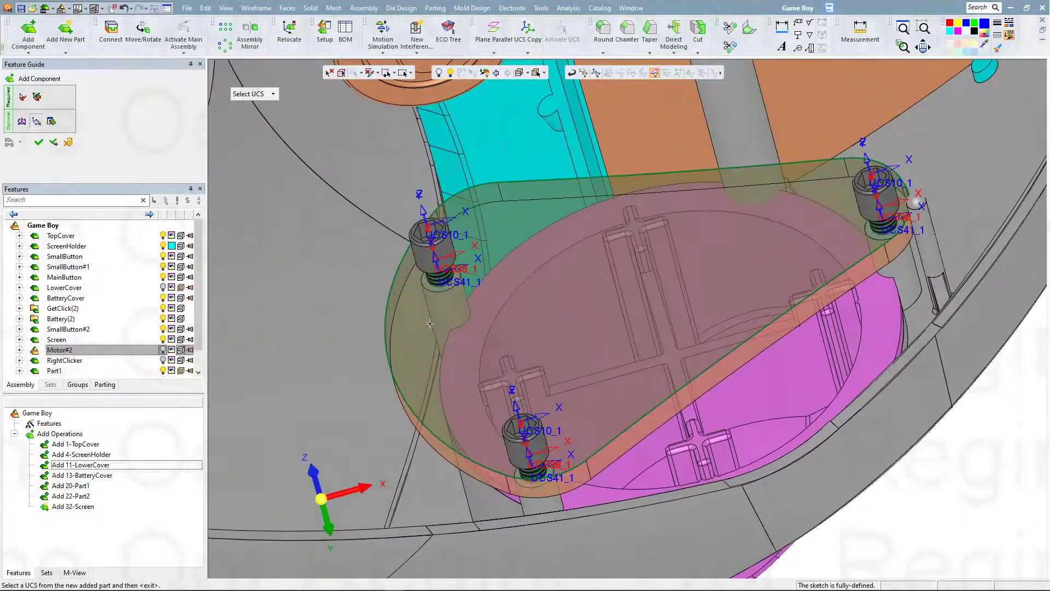
pyautogui.click(38, 98)
pyautogui.moveTo(501, 323)
pyautogui.mouseDown(button='middle')
pyautogui.moveTo(536, 282)
pyautogui.moveTo(395, 274)
pyautogui.mouseUp(button='middle')
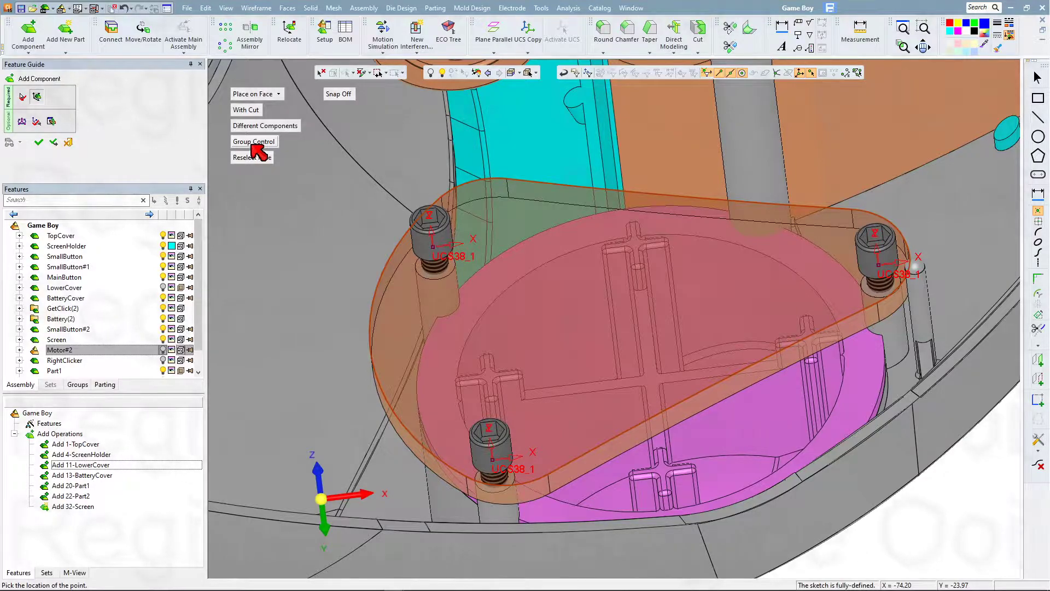
# Set the Delta Z offset of all three cap screws to -2
pyautogui.click(22, 122)
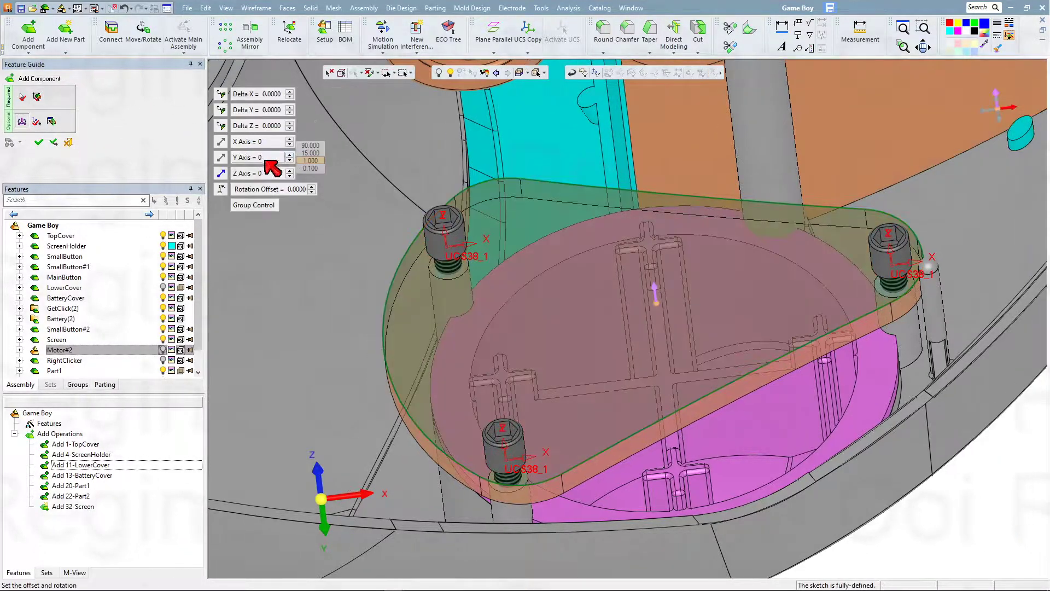
pyautogui.click(271, 127)
pyautogui.write('-')
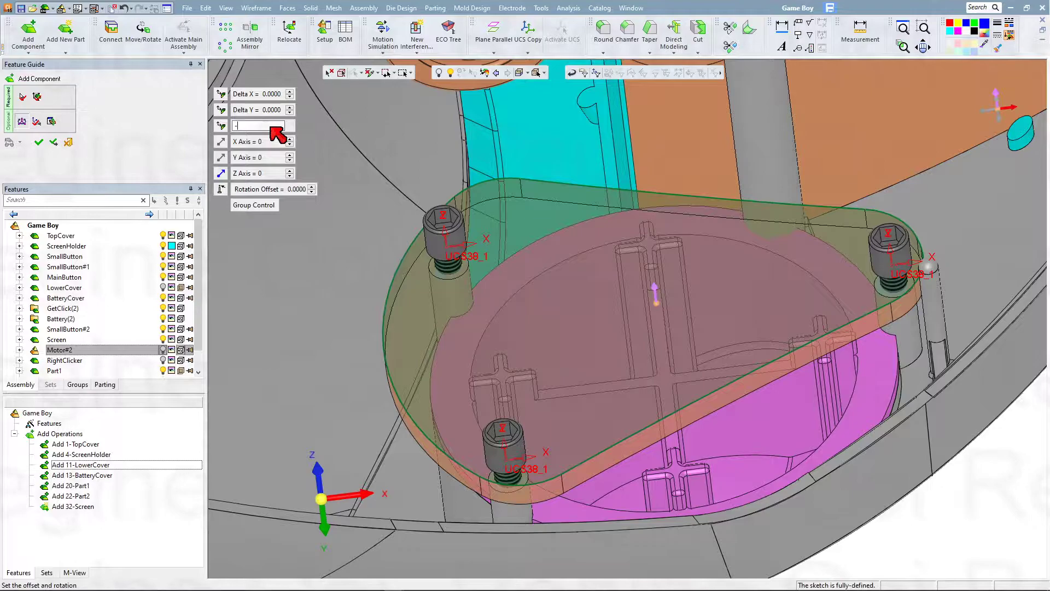
pyautogui.write('2')
pyautogui.press('Return')
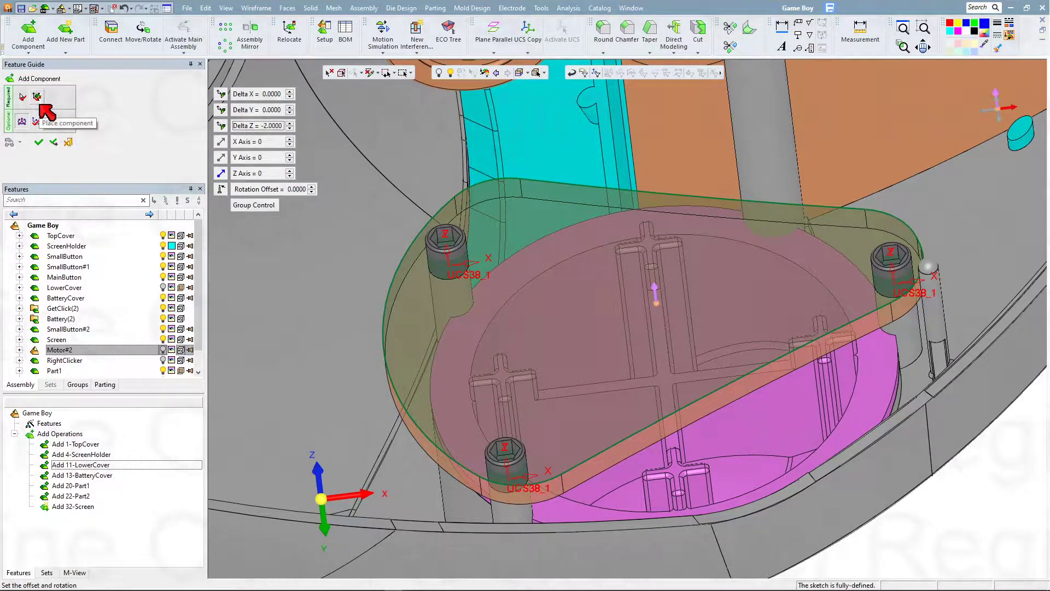
# Set Delta Z to 0 for only the cap screw at the plate's upper-left post and finish adding the screws
pyautogui.click(262, 205)
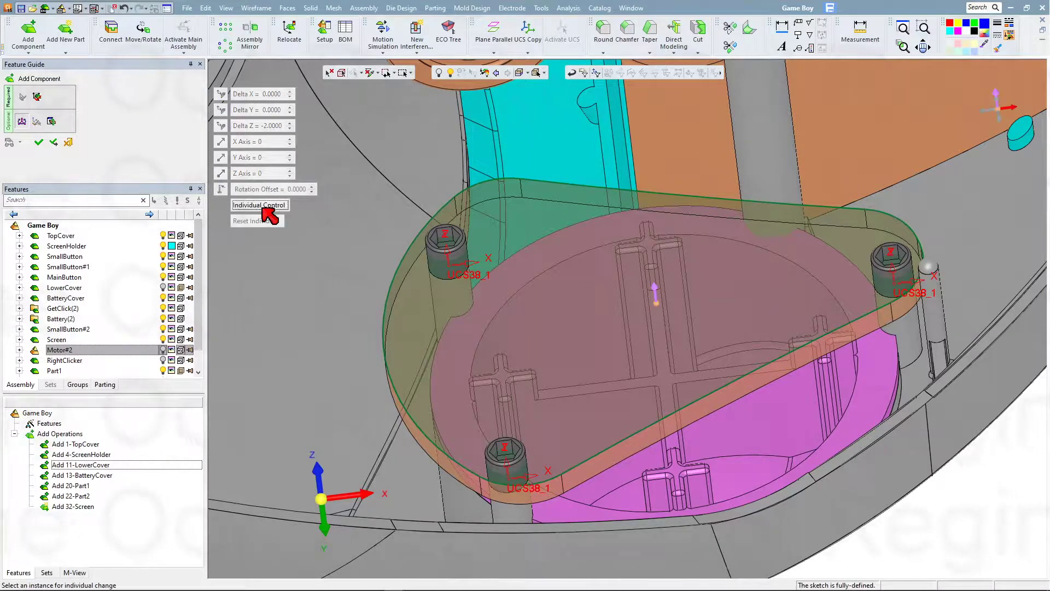
pyautogui.click(442, 261)
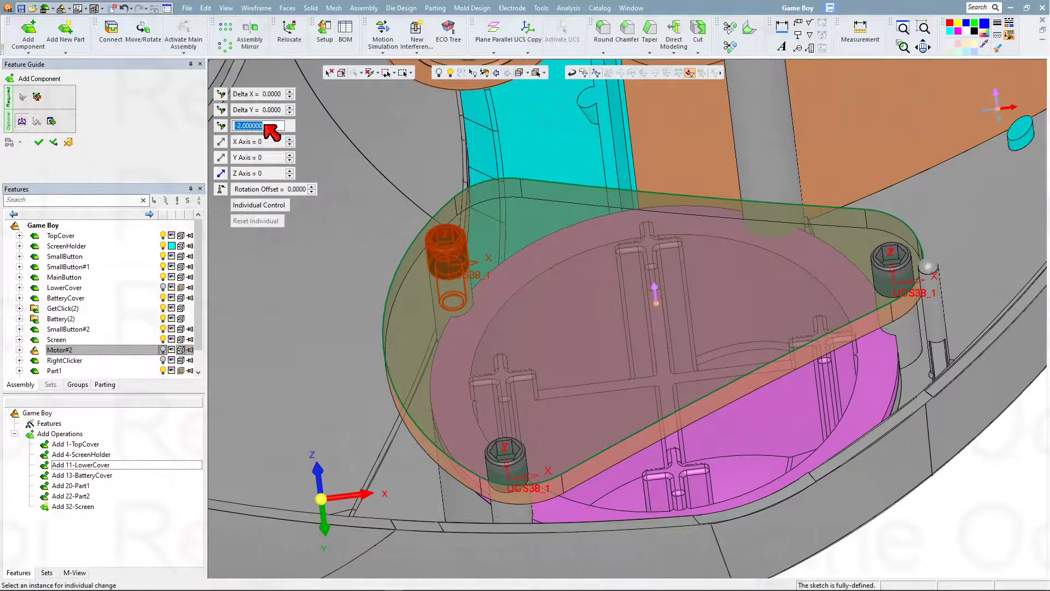
pyautogui.write('.1')
pyautogui.press('Return')
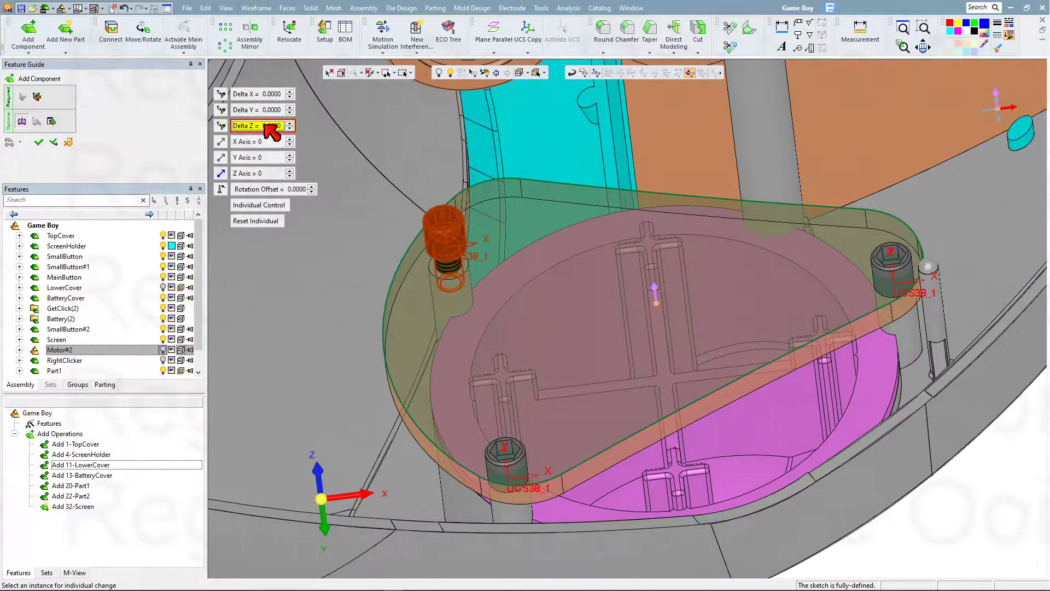
pyautogui.moveTo(423, 248)
pyautogui.mouseDown(button='middle')
pyautogui.moveTo(401, 248)
pyautogui.moveTo(447, 256)
pyautogui.moveTo(414, 254)
pyautogui.mouseUp(button='middle')
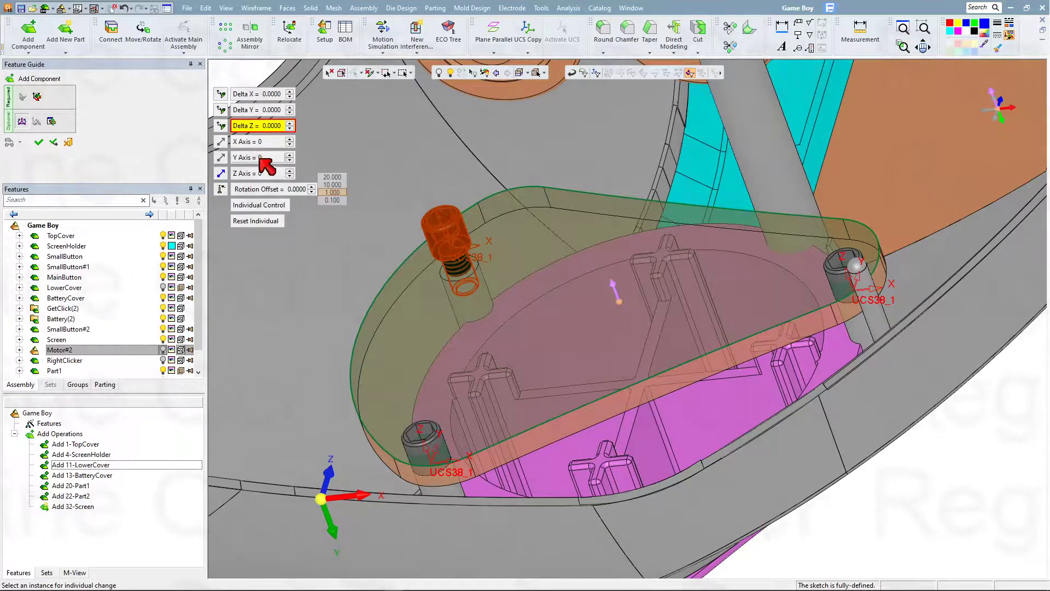
pyautogui.click(253, 209)
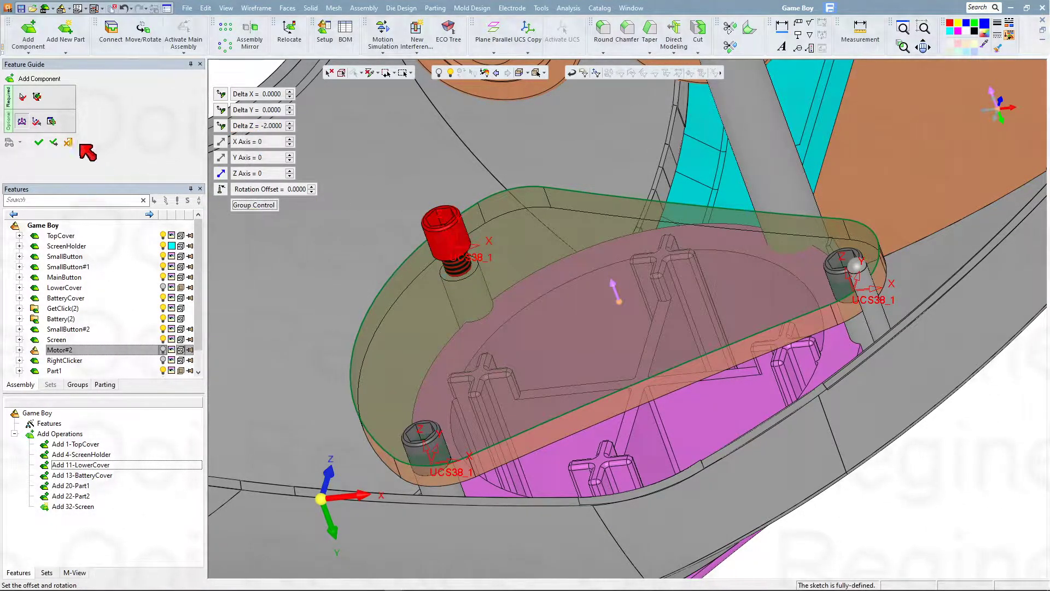
pyautogui.click(37, 97)
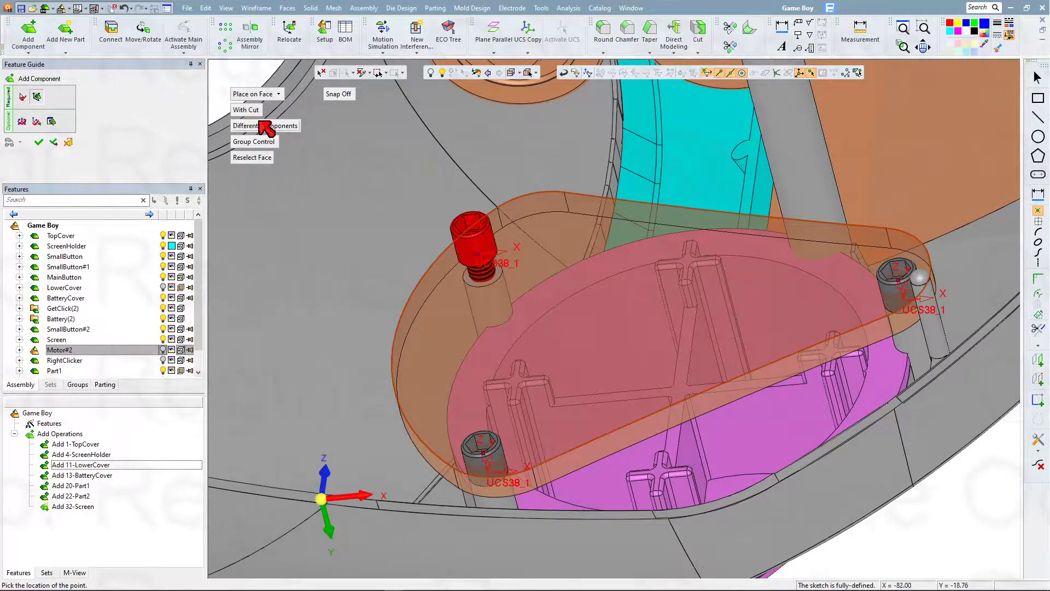
pyautogui.click(49, 145)
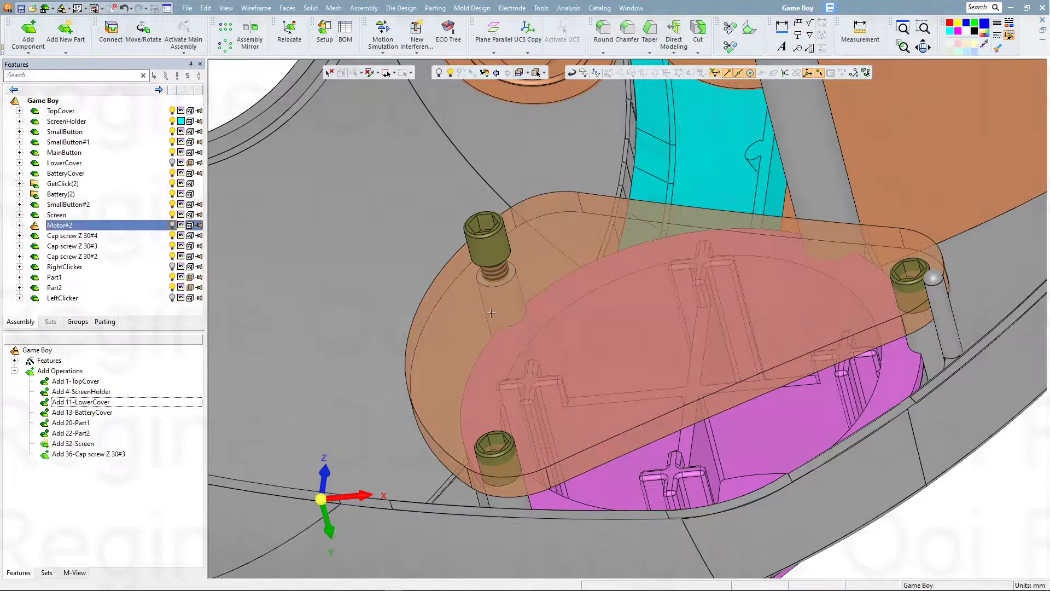
# Edit the cap screw add operation to place the three screws with cut enabled
pyautogui.moveTo(491, 313); pyautogui.dragTo(434, 247, button='middle')
pyautogui.moveTo(450, 298)
pyautogui.mouseDown(button='middle')
pyautogui.moveTo(478, 303)
pyautogui.moveTo(462, 310)
pyautogui.mouseUp(button='middle')
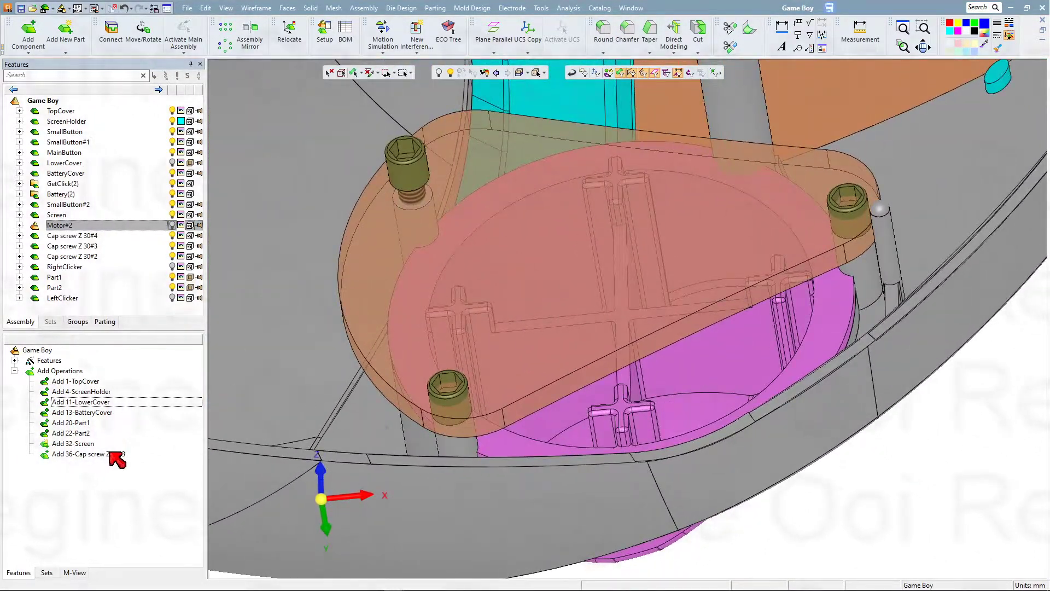
pyautogui.click(87, 454)
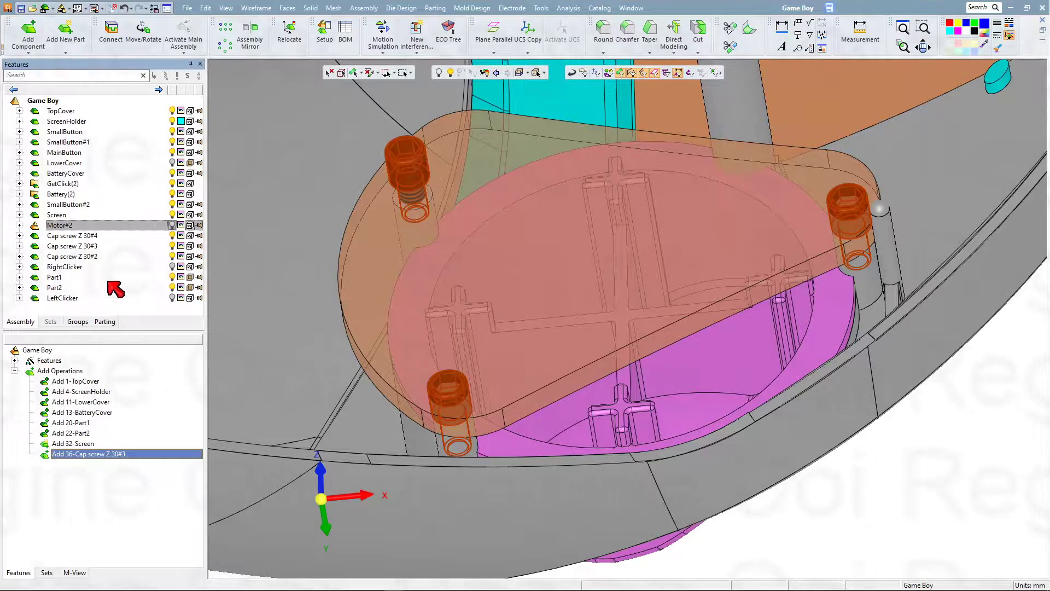
pyautogui.click(107, 103)
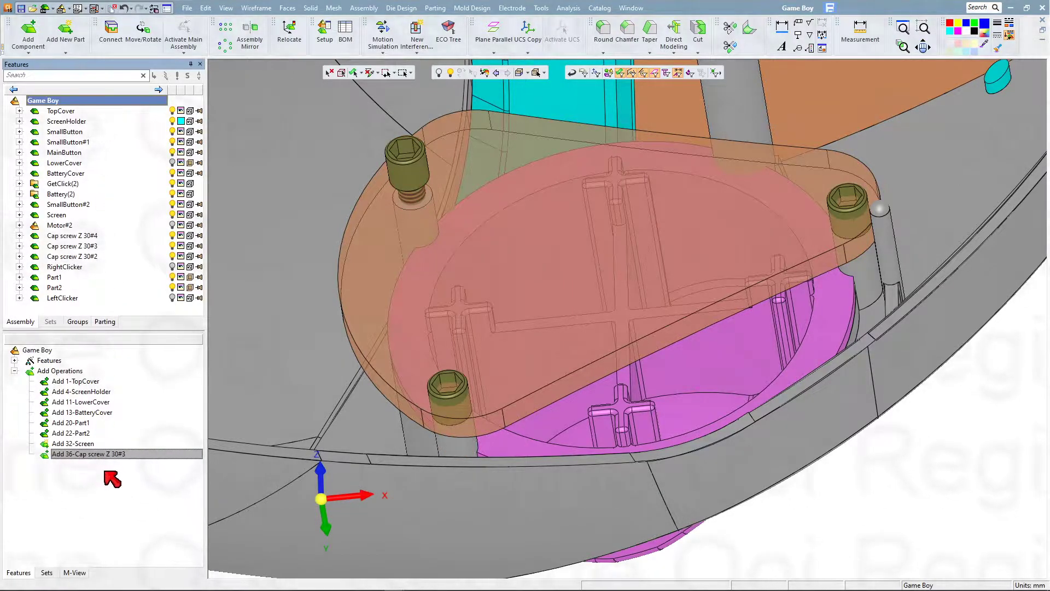
pyautogui.rightClick(119, 465)
pyautogui.click(129, 462)
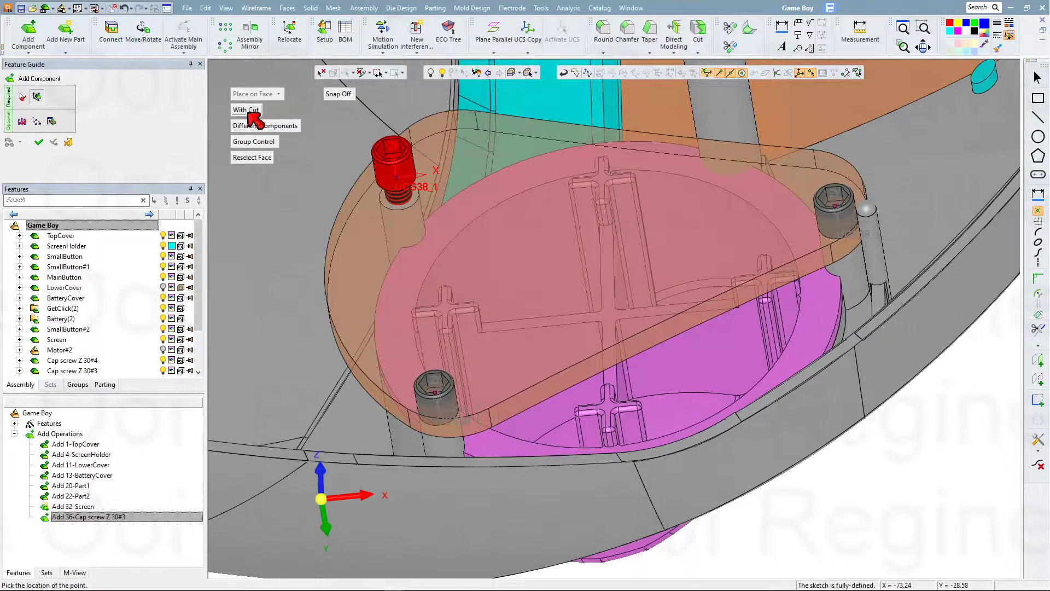
pyautogui.click(39, 143)
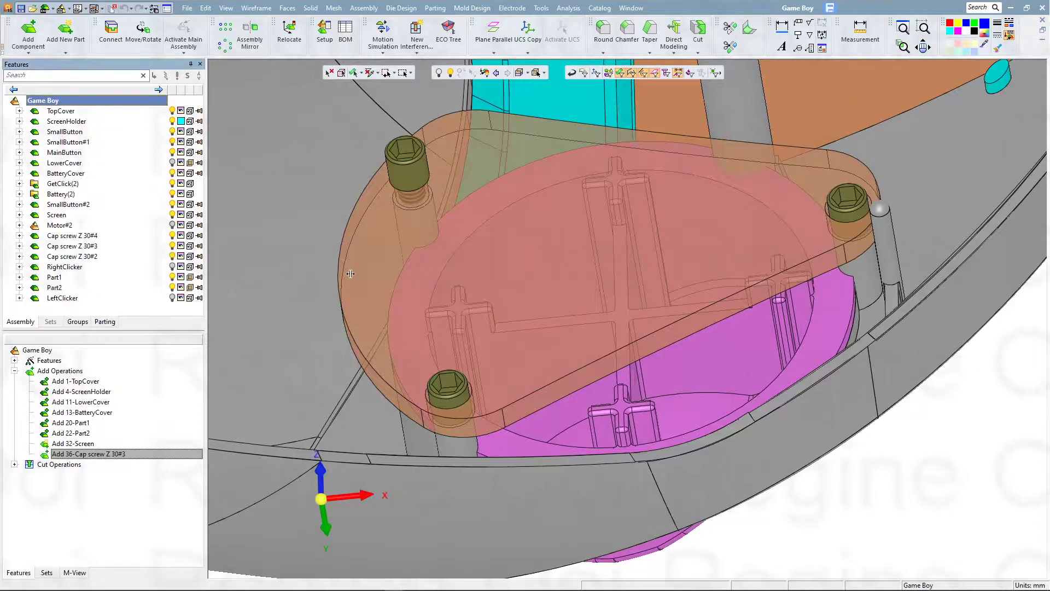
# Add Cap screw Z 30.elt as a new component, using the inner face of the three-button plate as the placement face
pyautogui.moveTo(389, 362); pyautogui.dragTo(446, 409, button='middle')
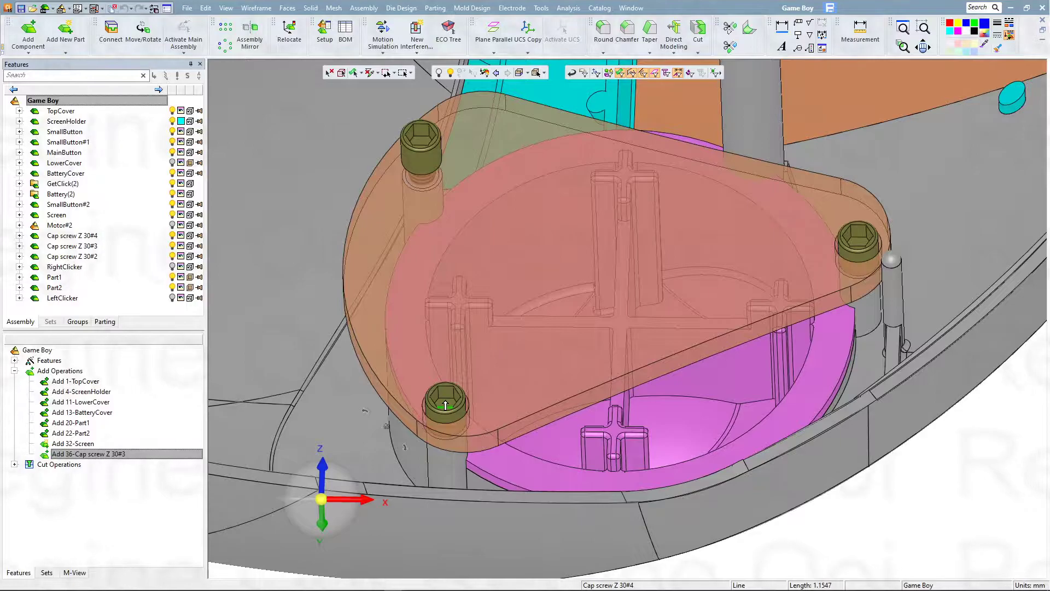
pyautogui.moveTo(446, 411); pyautogui.dragTo(437, 373, button='middle')
pyautogui.scroll(-5, 437, 374)
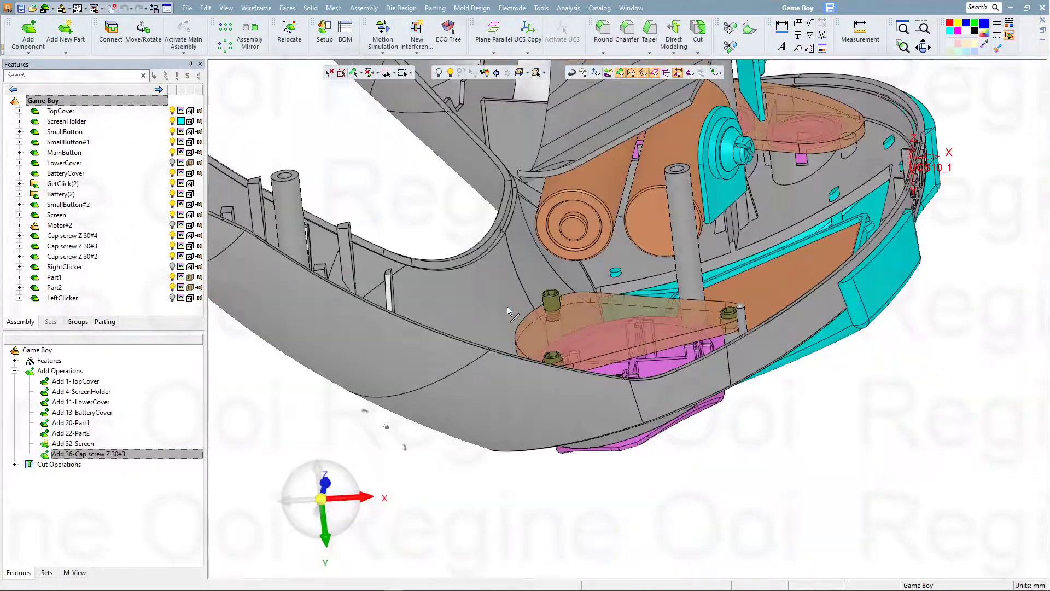
pyautogui.moveTo(490, 322); pyautogui.dragTo(445, 436, button='middle')
pyautogui.scroll(5, 444, 436)
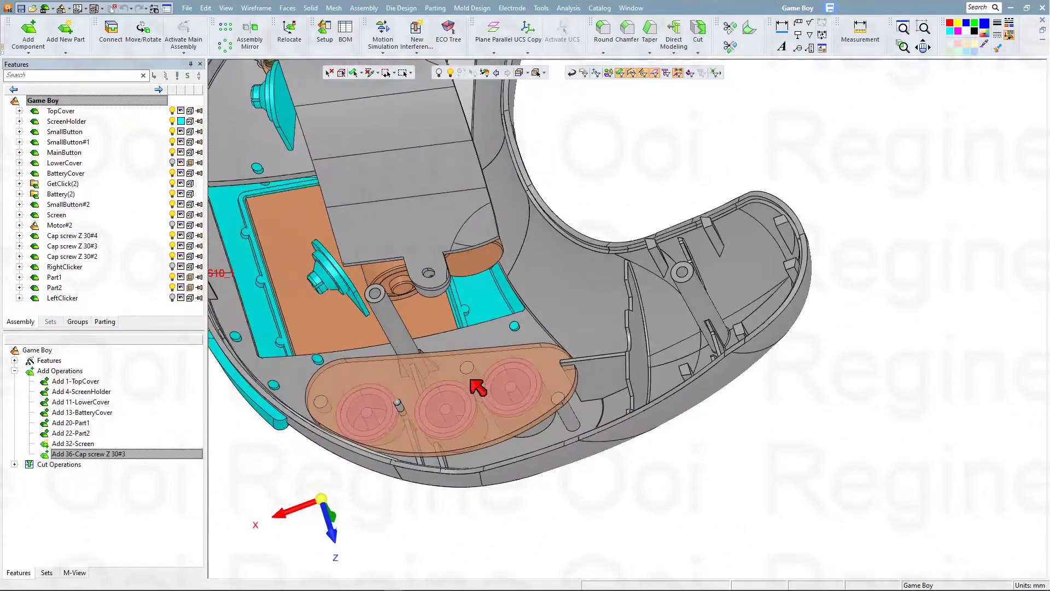
pyautogui.click(471, 8)
pyautogui.moveTo(364, 8)
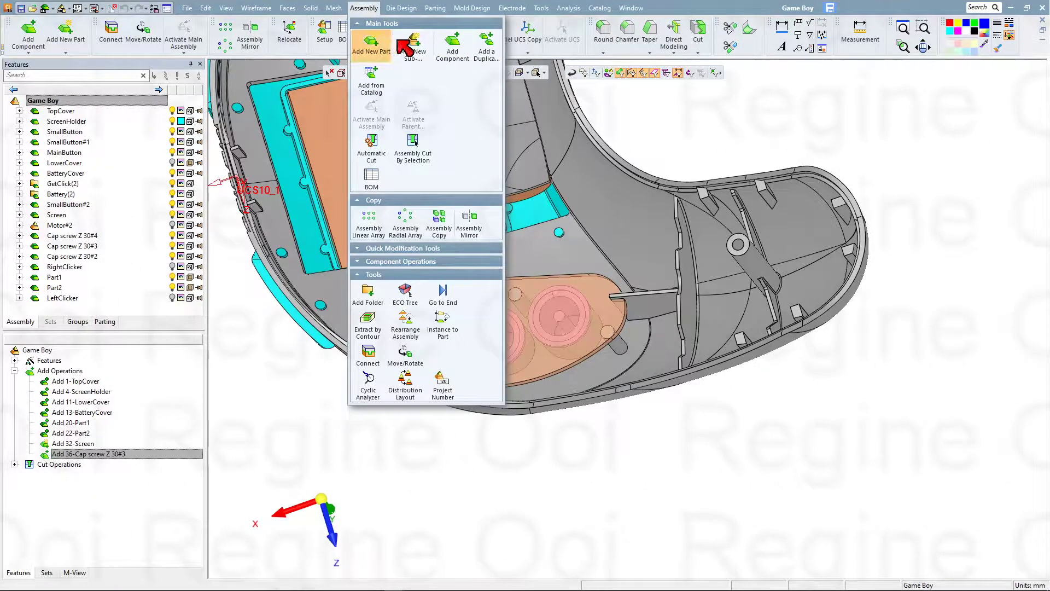
pyautogui.click(453, 44)
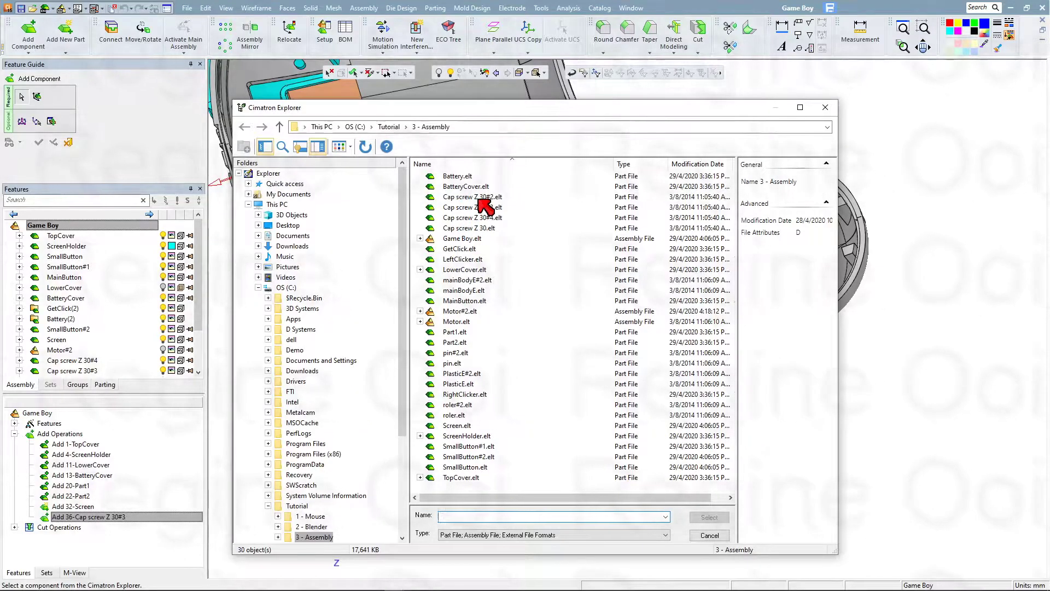
pyautogui.doubleClick(454, 229)
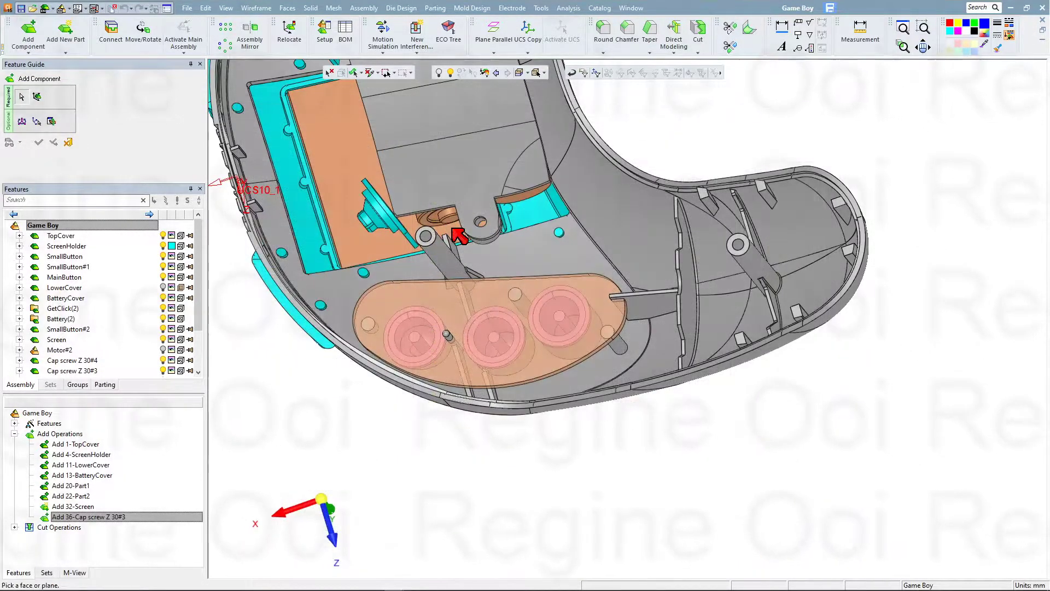
pyautogui.click(394, 299)
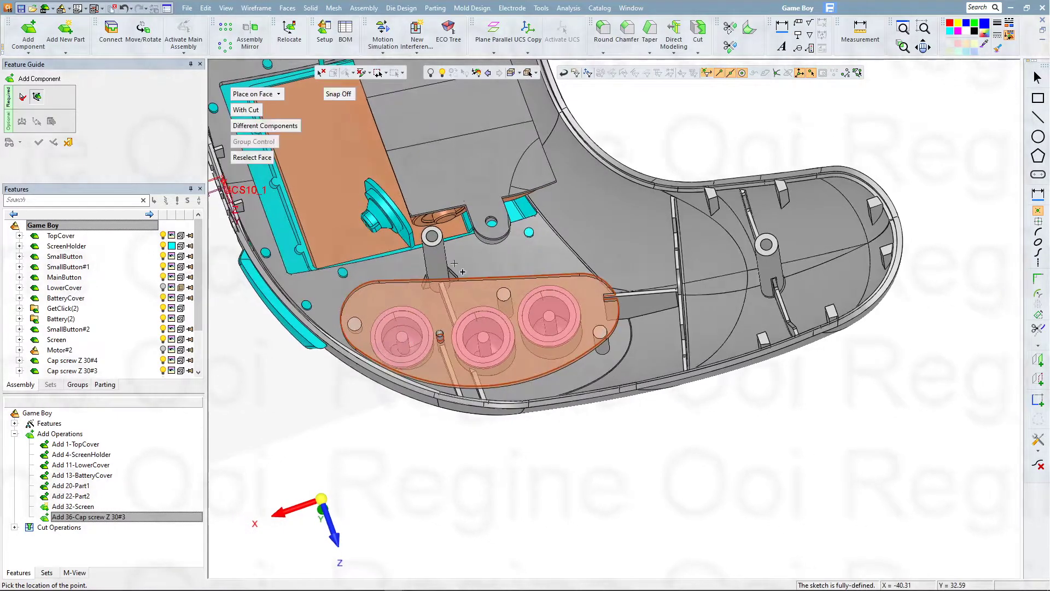
# Project the three screw hole centres of the three-button plate into the sketch to position a cap screw at each
pyautogui.click(1038, 359)
pyautogui.click(743, 73)
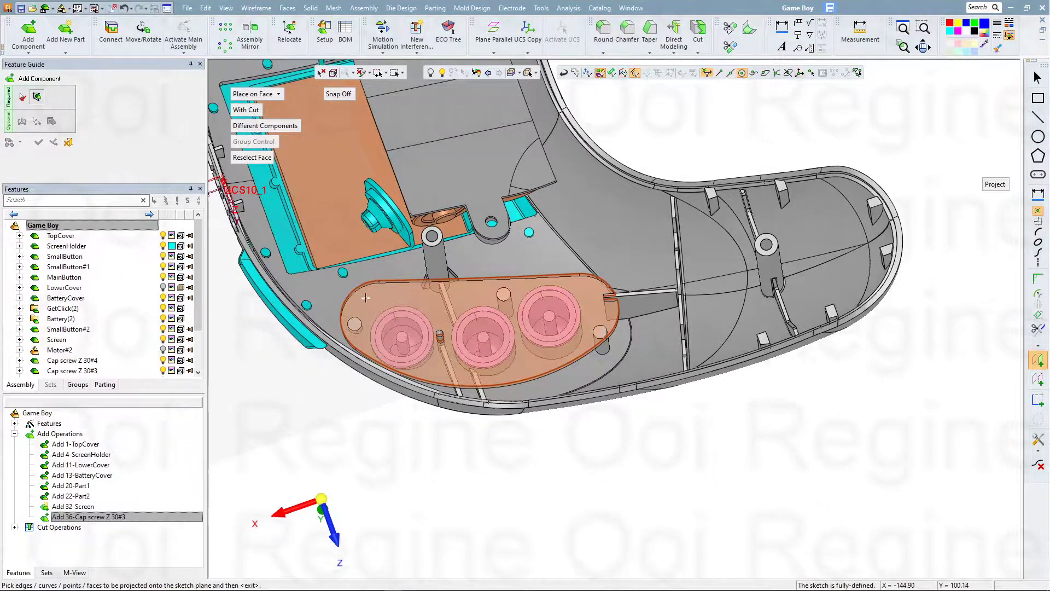
pyautogui.click(360, 322)
pyautogui.click(498, 296)
pyautogui.click(590, 330)
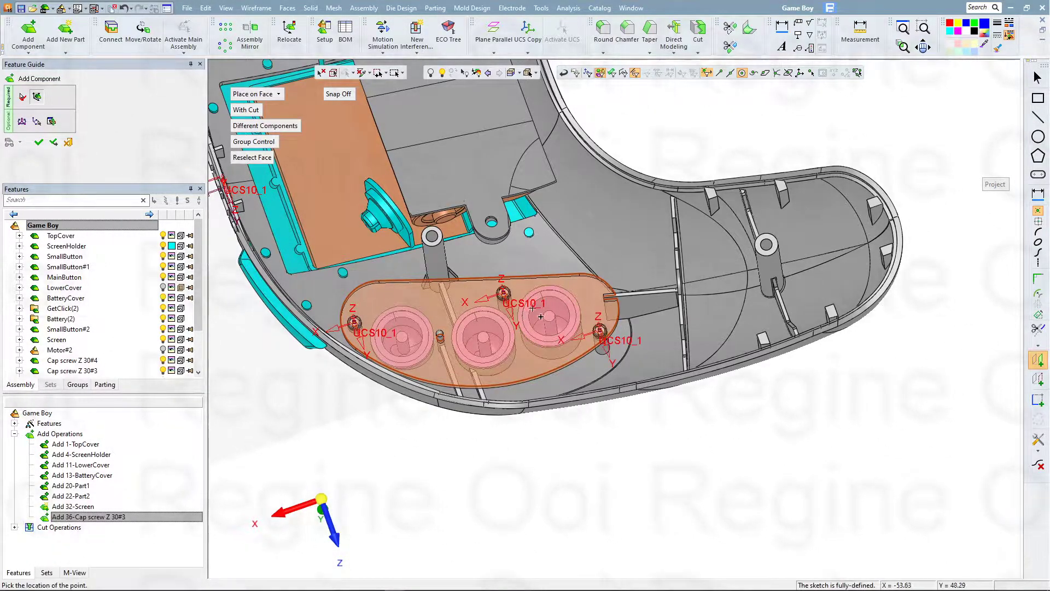
# Change the reference UCS of the three new cap screws to UCS38
pyautogui.click(37, 121)
pyautogui.scroll(3, 511, 313)
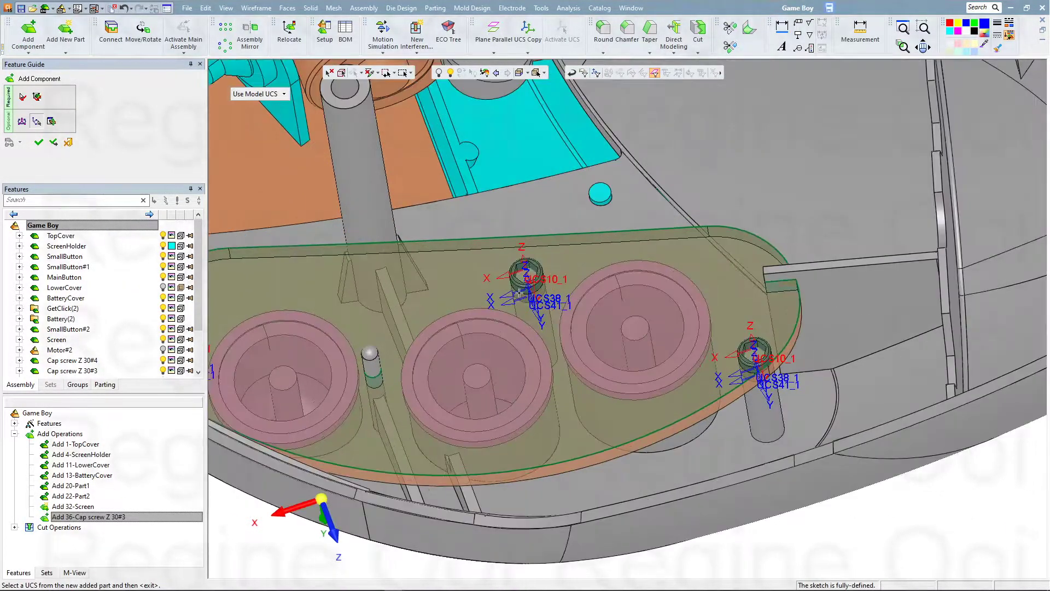
pyautogui.click(519, 292)
# Set the Delta Z offset of the three new cap screws to -2 and finish adding them
pyautogui.click(24, 120)
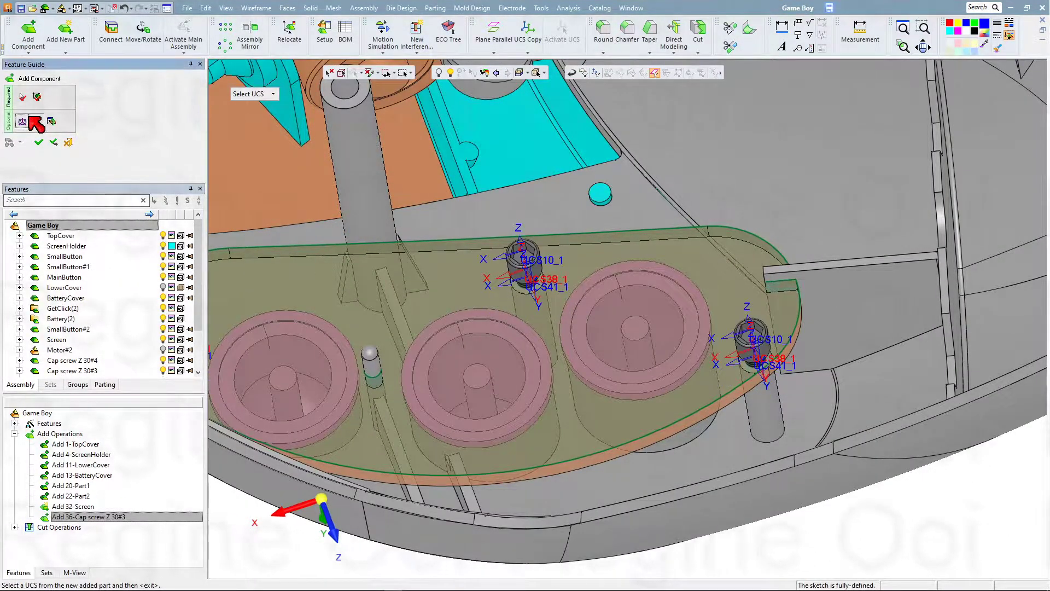
pyautogui.click(273, 126)
pyautogui.write('-')
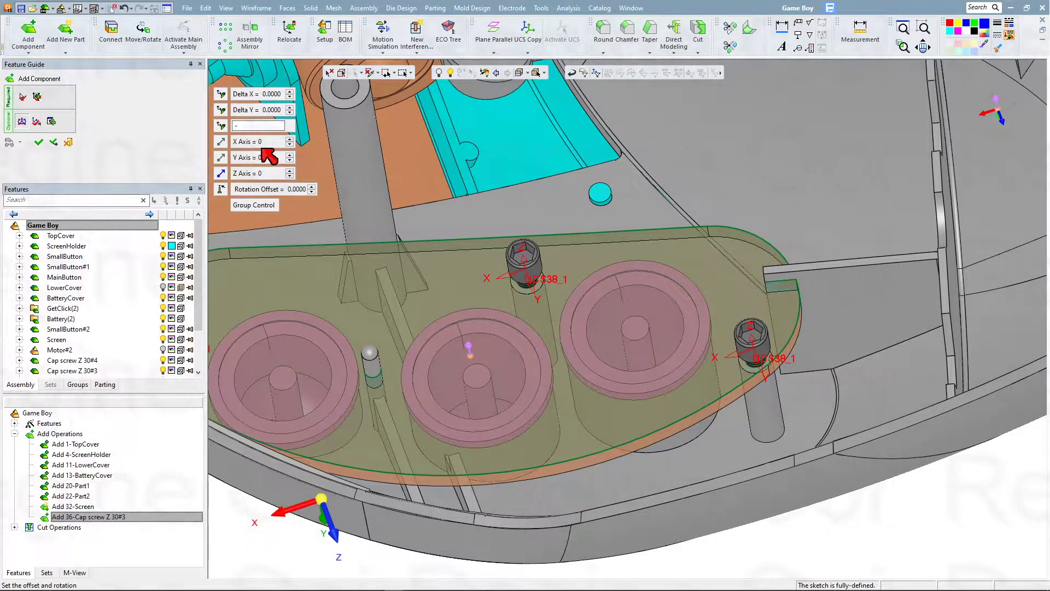
pyautogui.write('2')
pyautogui.press('Return')
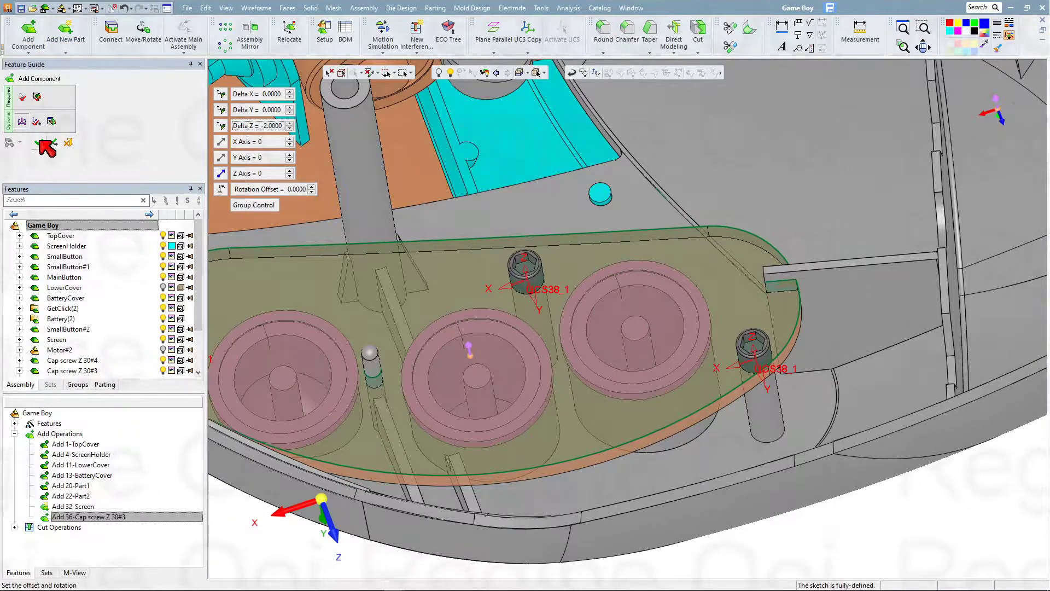
pyautogui.click(38, 142)
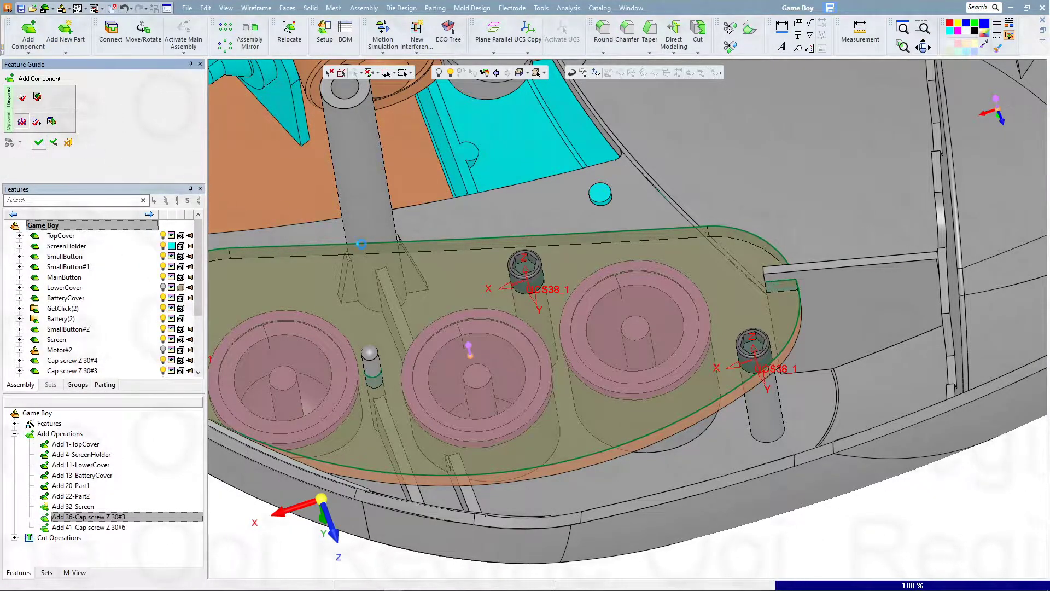
# Show the hidden LowerCover, Motor#2 and RightClicker components to display the complete controller assembly
pyautogui.moveTo(361, 244); pyautogui.dragTo(353, 236, button='middle')
pyautogui.scroll(-2, 429, 264)
pyautogui.moveTo(432, 263); pyautogui.dragTo(535, 279, button='middle')
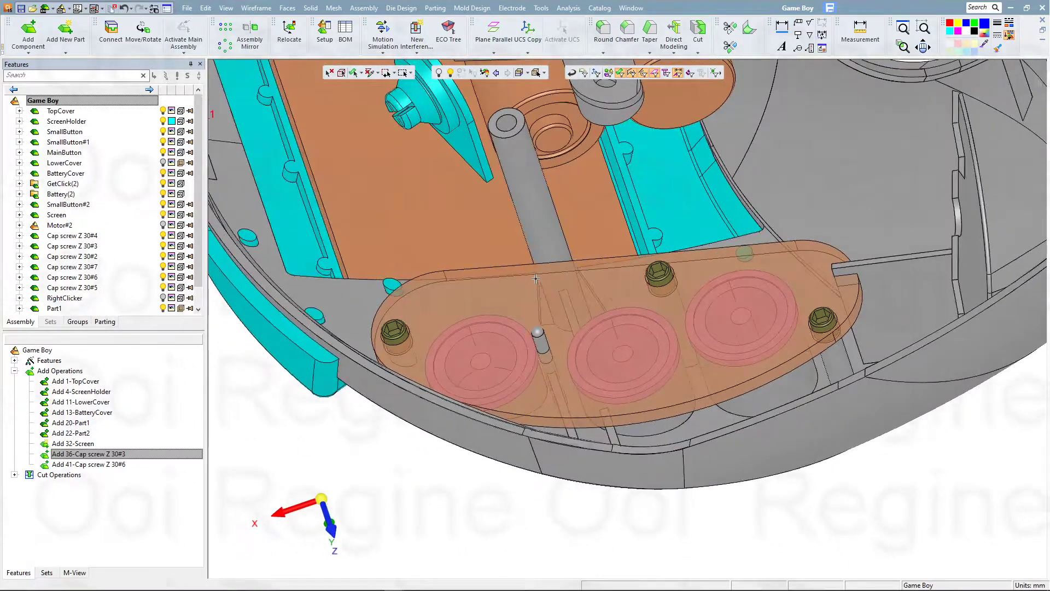
pyautogui.scroll(-5, 635, 262)
pyautogui.moveTo(634, 262); pyautogui.dragTo(450, 339, button='middle')
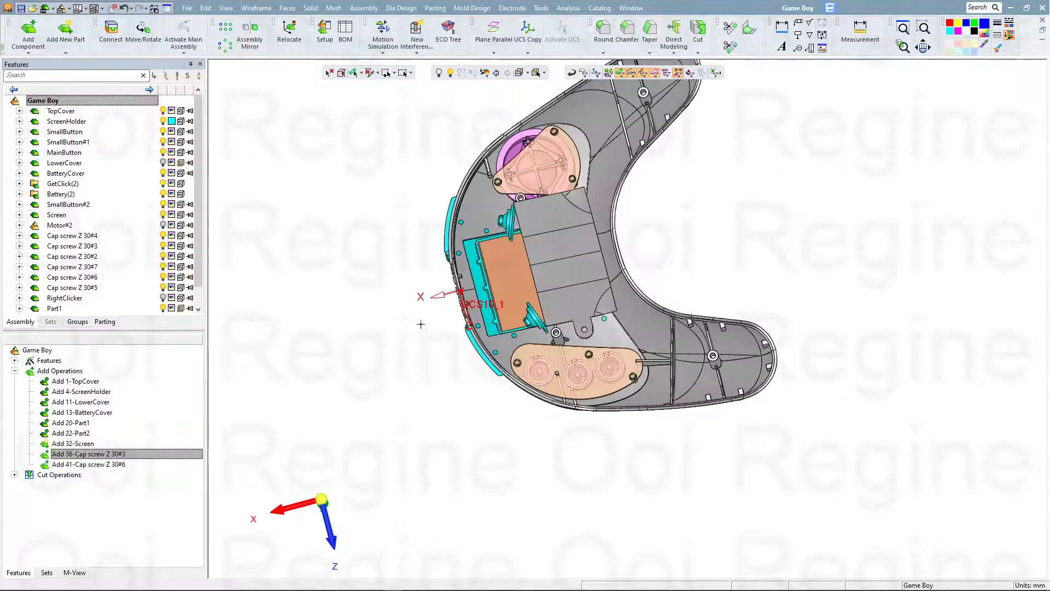
pyautogui.click(165, 163)
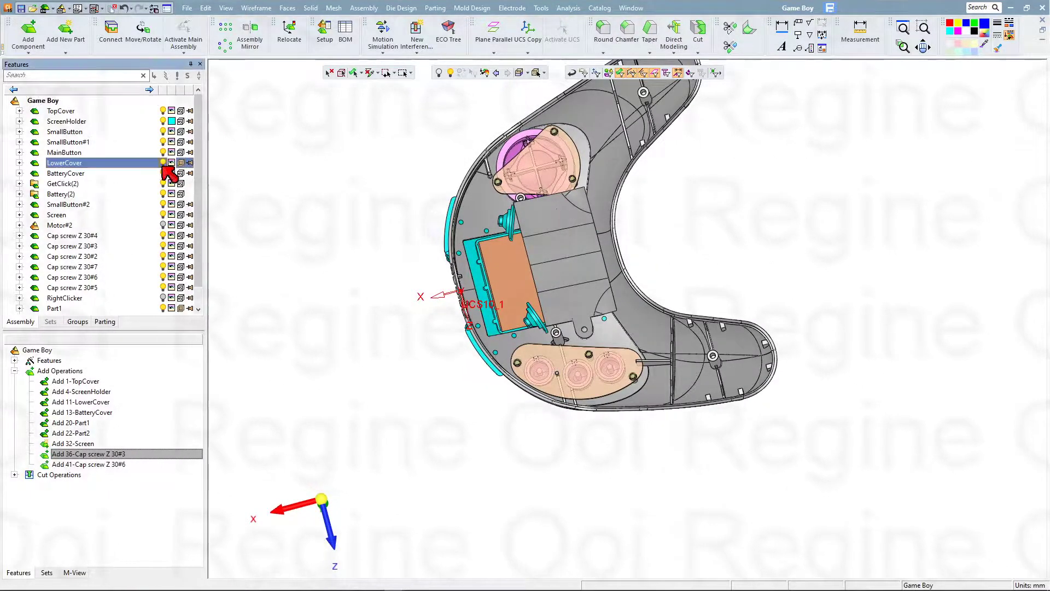
pyautogui.click(167, 225)
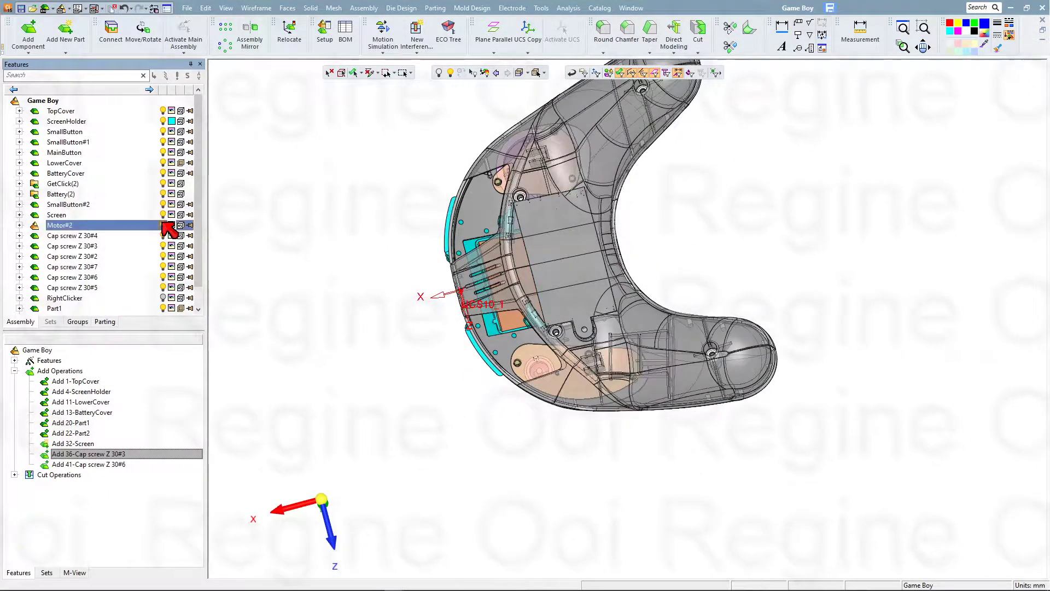
pyautogui.click(175, 298)
pyautogui.moveTo(493, 229); pyautogui.dragTo(281, 390, button='middle')
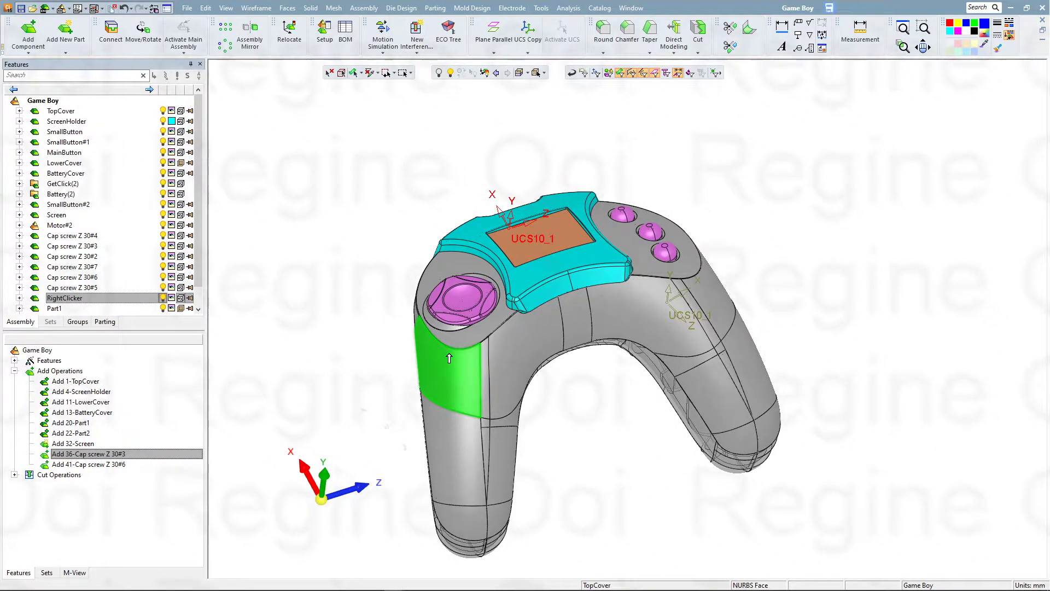
pyautogui.moveTo(476, 350); pyautogui.dragTo(490, 371, button='middle')
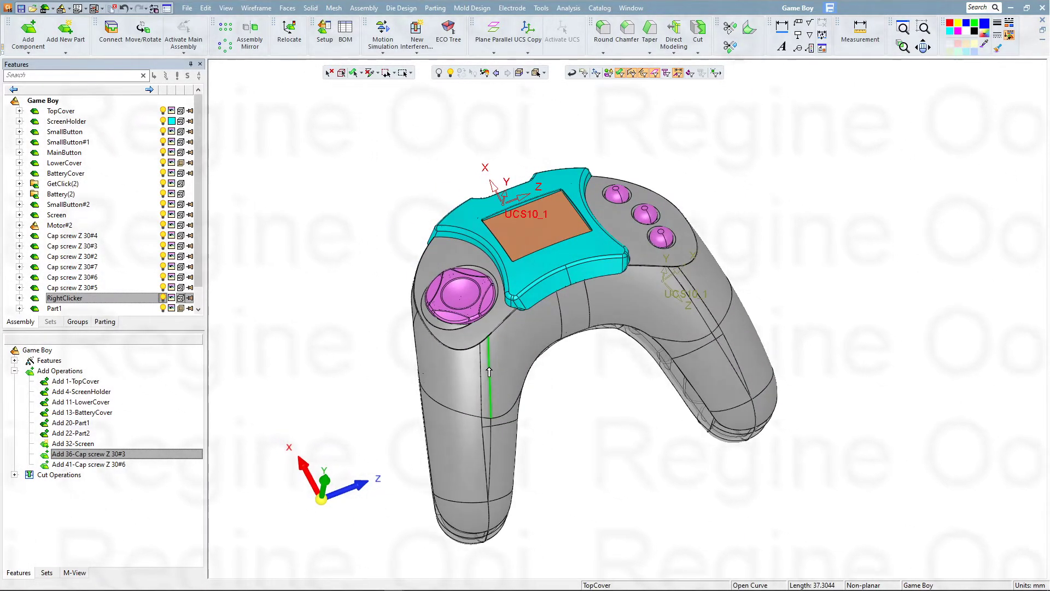